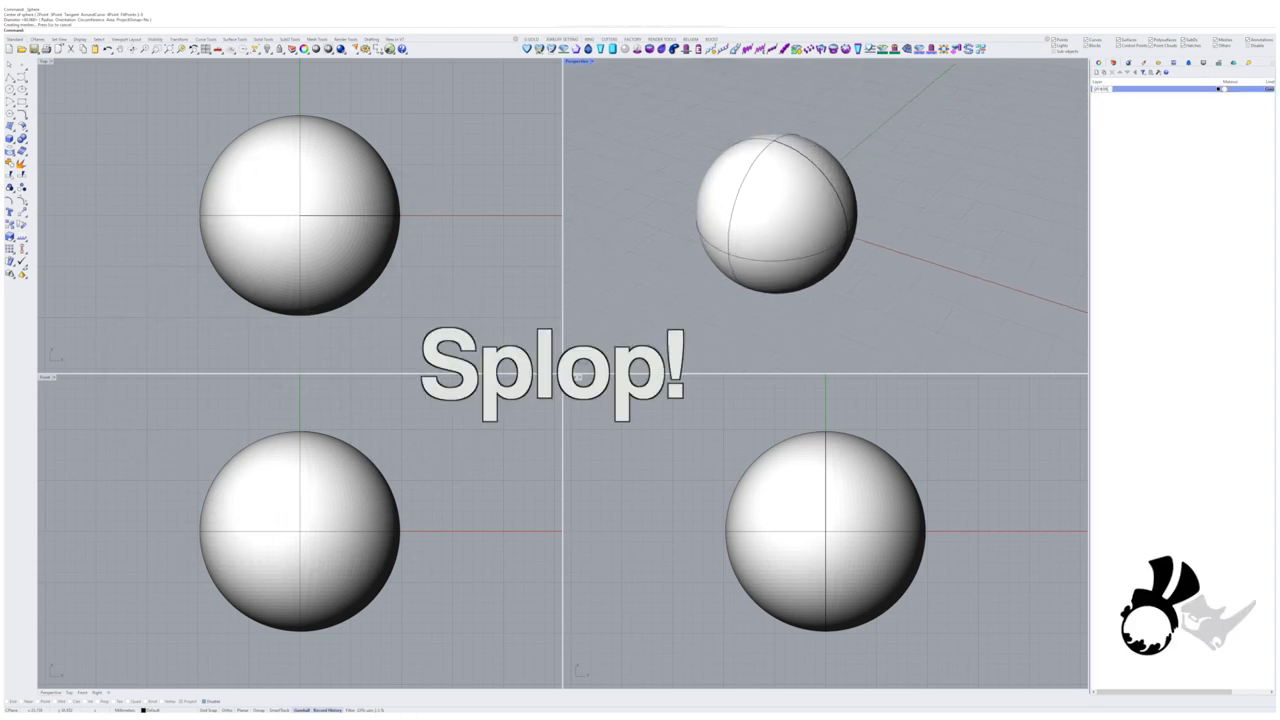
# Name the first layer SPHERE and add a new layer beneath it
pyautogui.press('Return')
pyautogui.hotkey('ctrl', 'n')
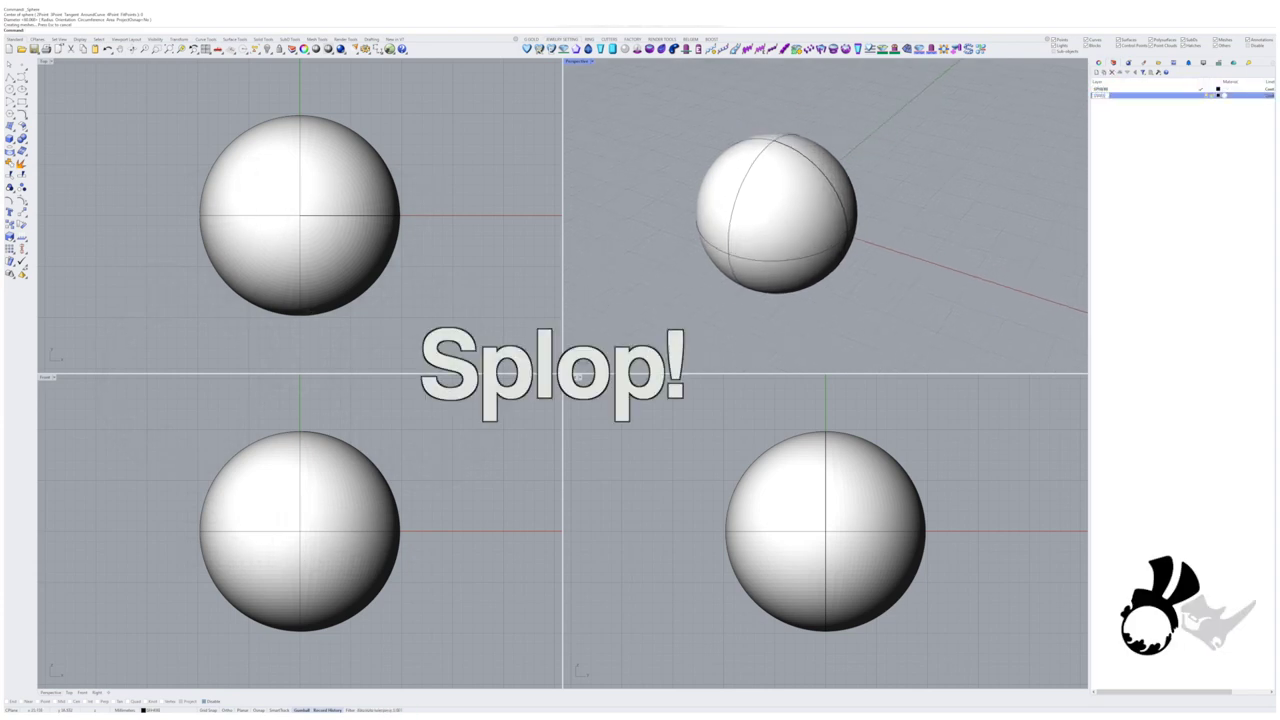
# Draw a sharp five-pointed star centred on the X-axis right of the sphere, then select it
pyautogui.click(21, 113)
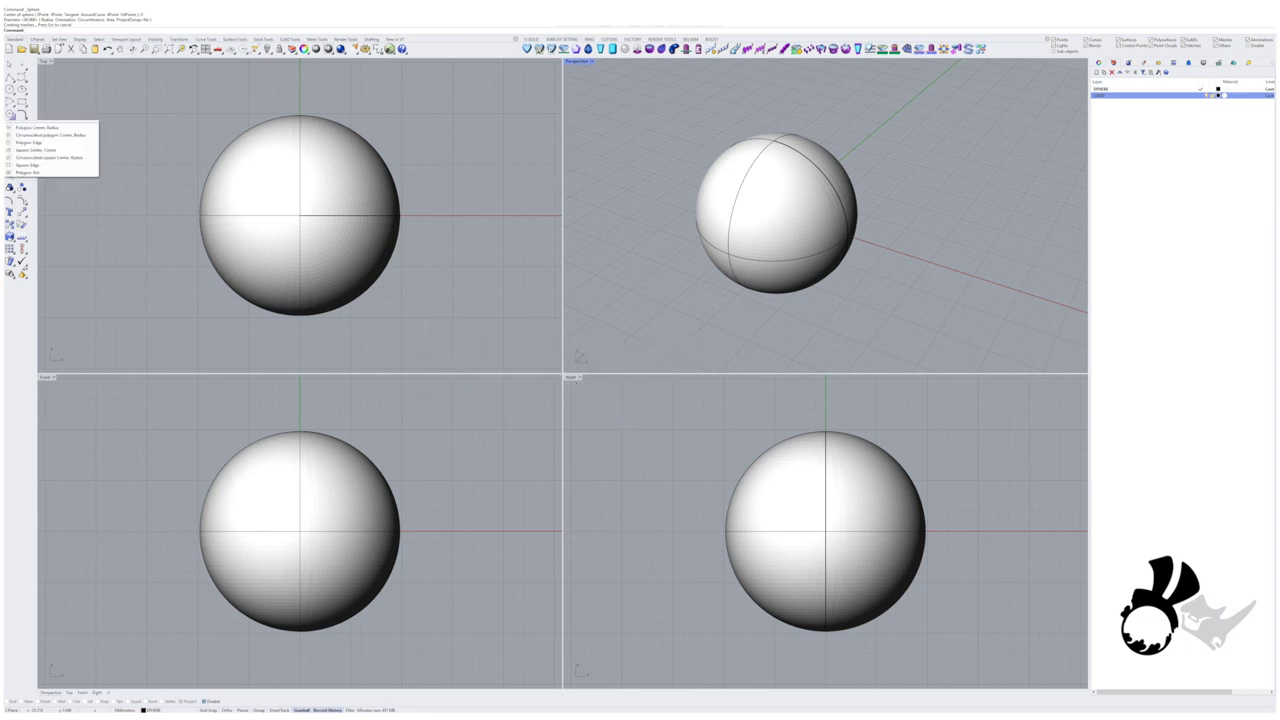
pyautogui.click(27, 172)
pyautogui.scroll(-2, 318, 215)
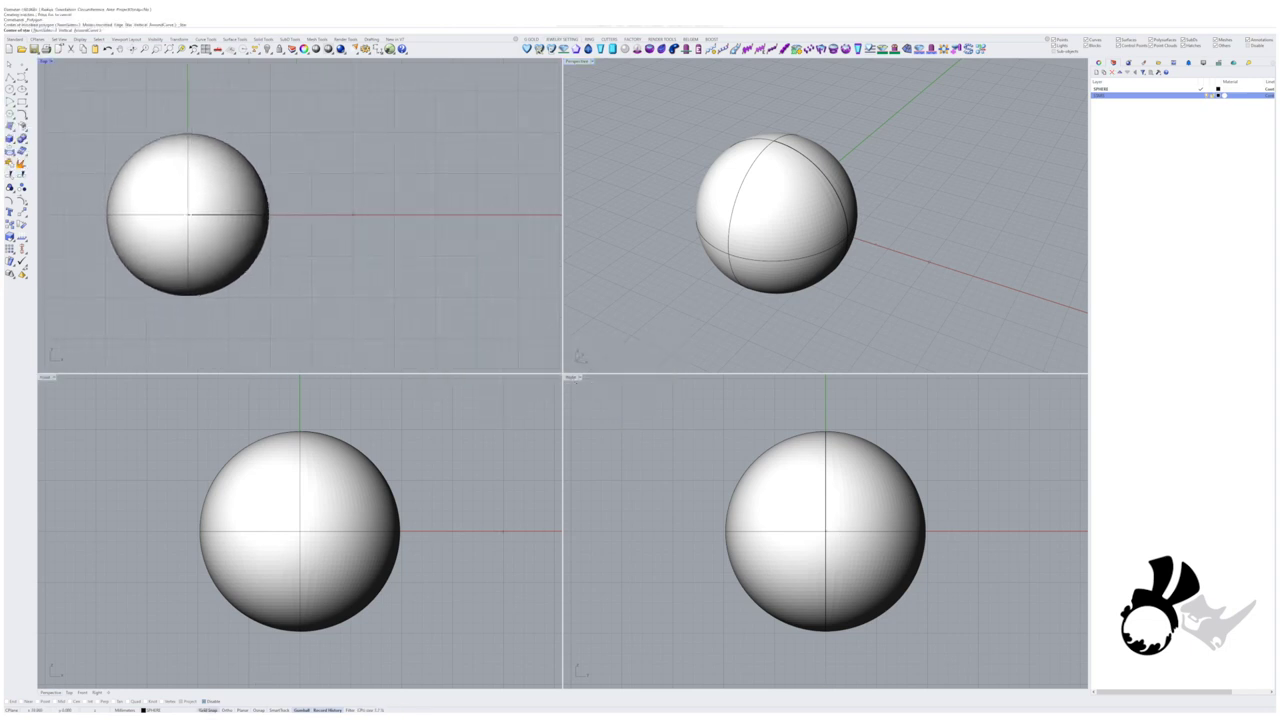
pyautogui.click(352, 214)
pyautogui.click(362, 160)
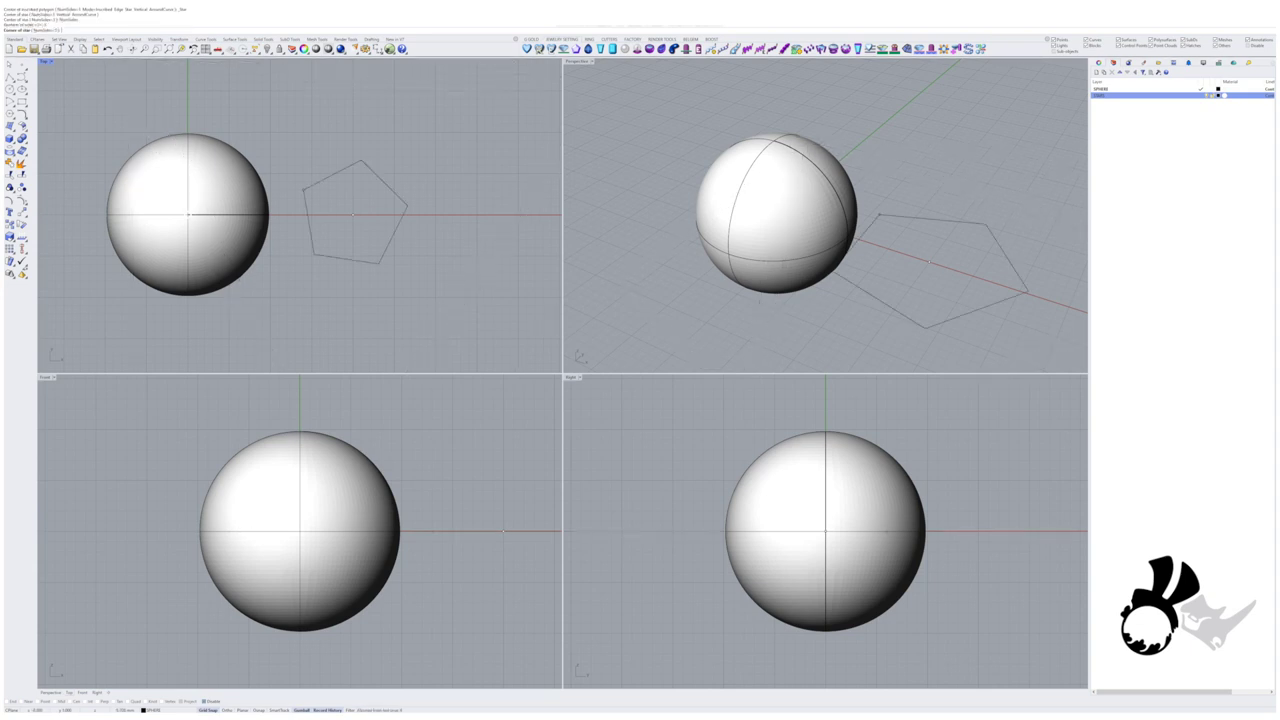
pyautogui.click(352, 175)
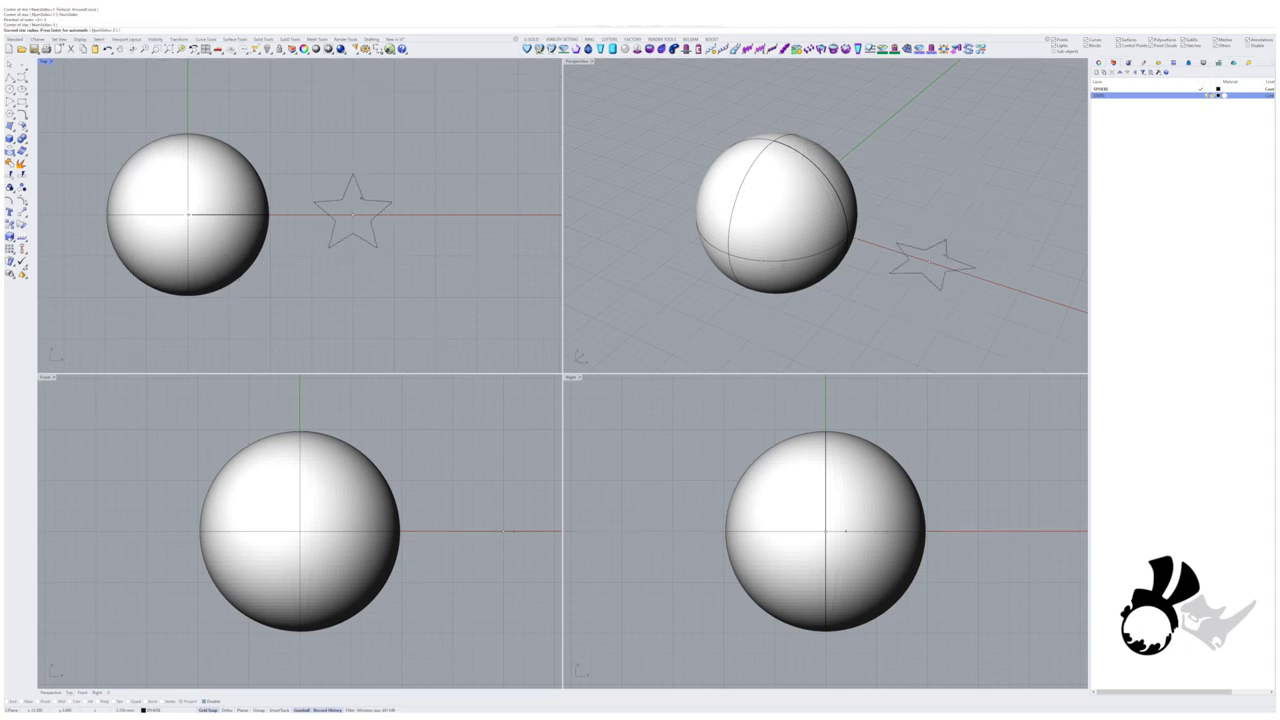
pyautogui.press('Return')
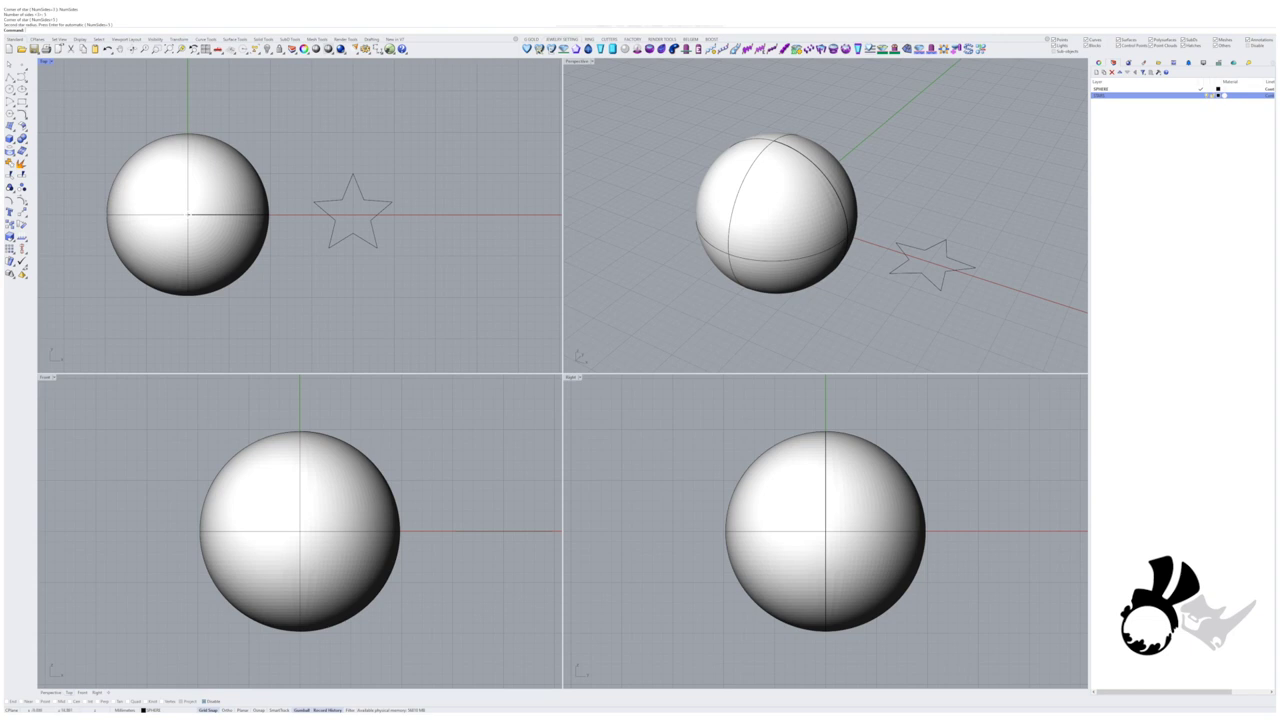
pyautogui.click(10, 64)
pyautogui.click(366, 196)
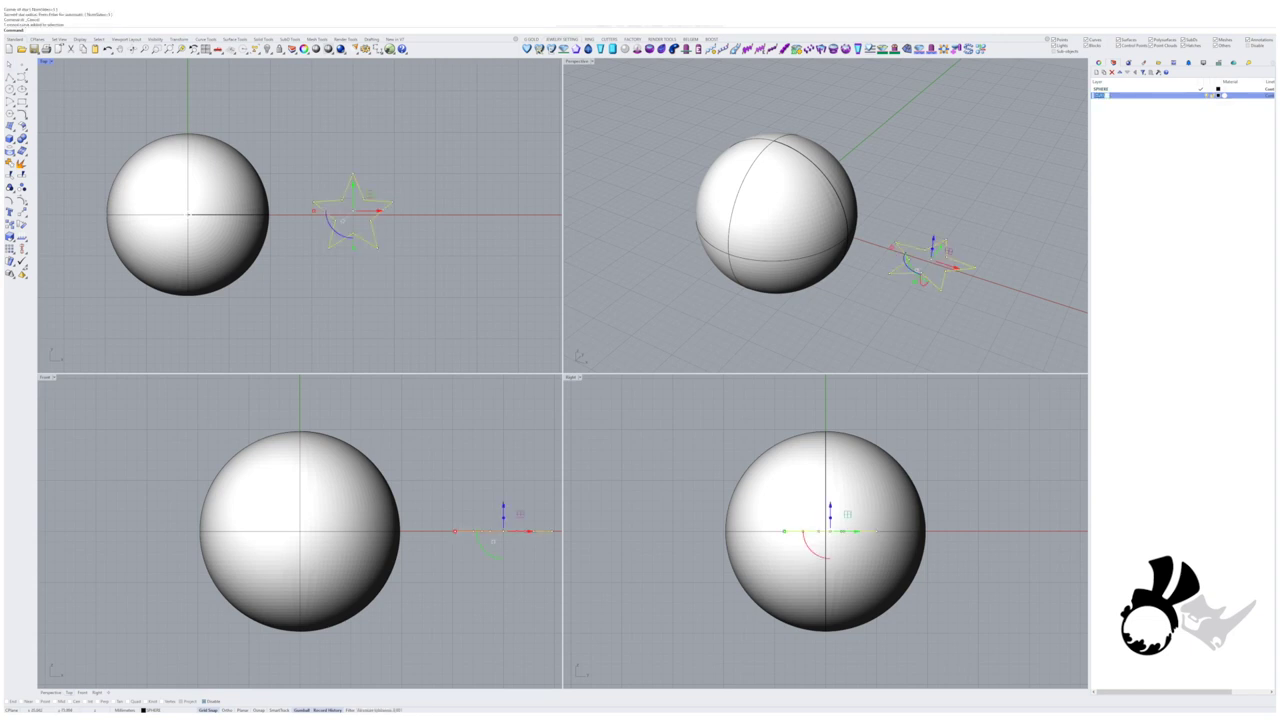
# Set the star's layer colour to red and extrude the closed star curve into a solid
pyautogui.click(1218, 94)
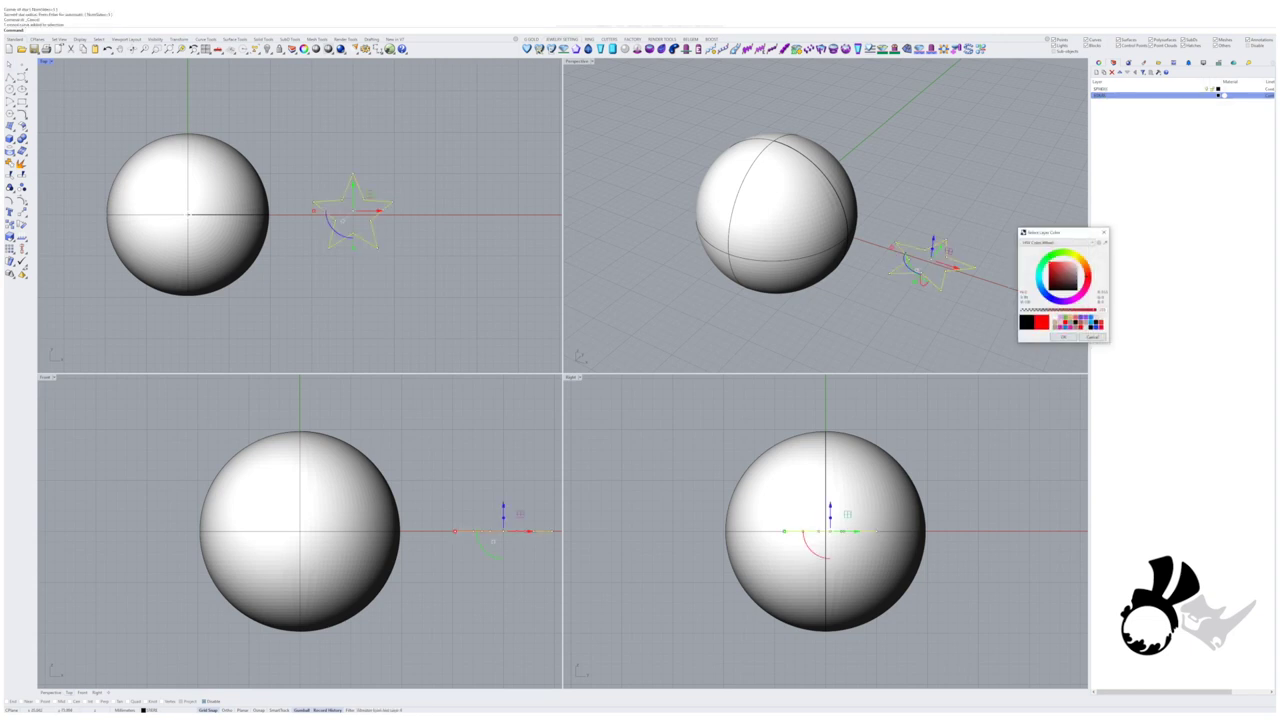
pyautogui.click(1064, 336)
pyautogui.click(22, 162)
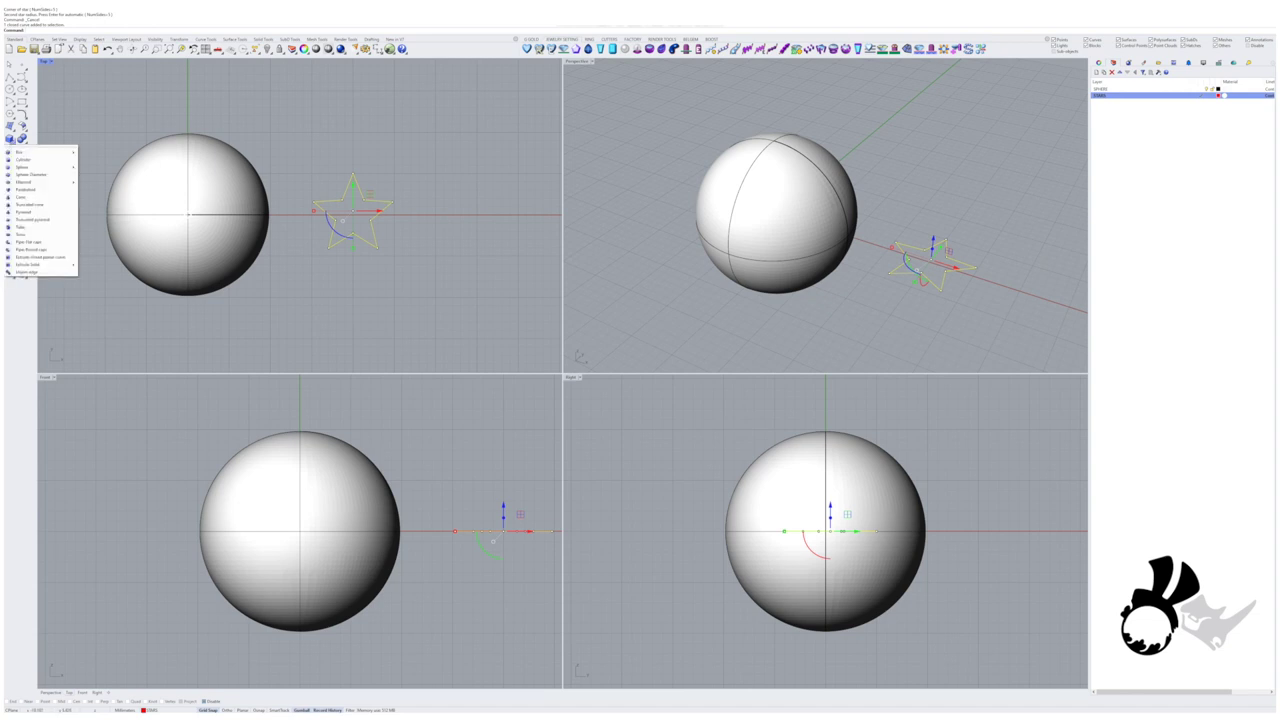
pyautogui.click(30, 250)
pyautogui.press('Return')
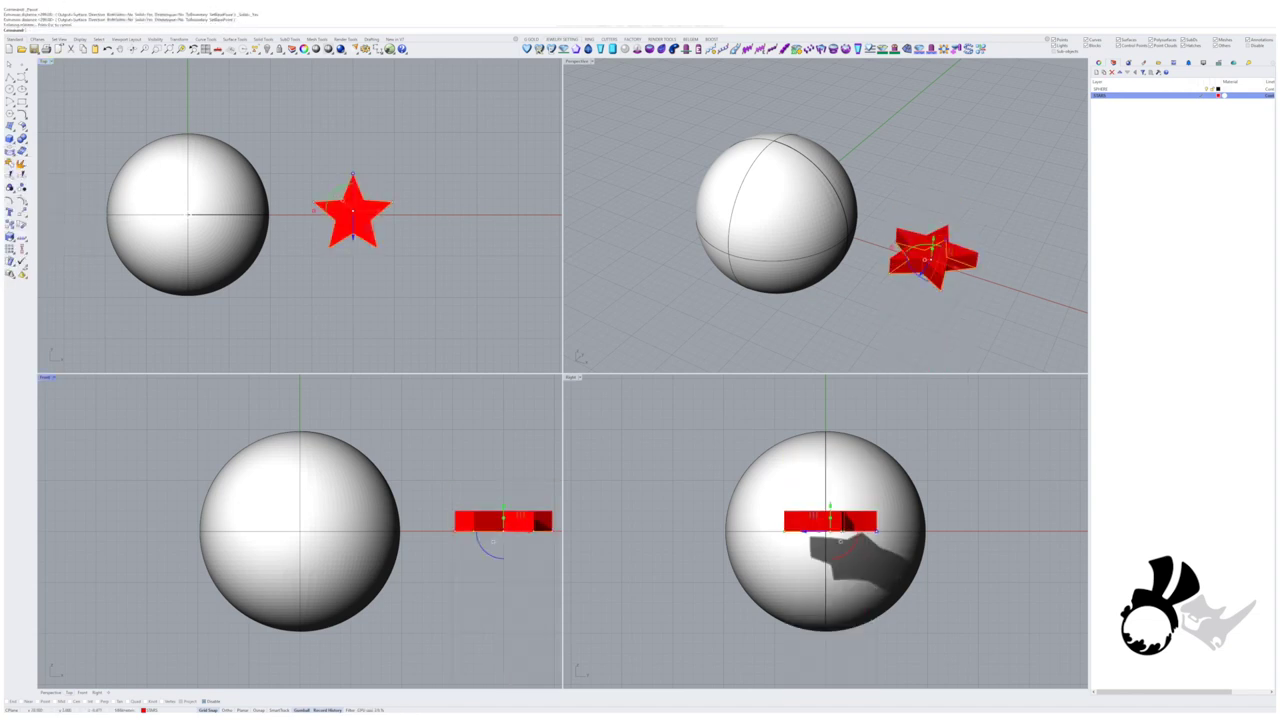
# Check the viewport display settings, deselect the extruded star, and return to the layer list
pyautogui.scroll(2, 823, 237)
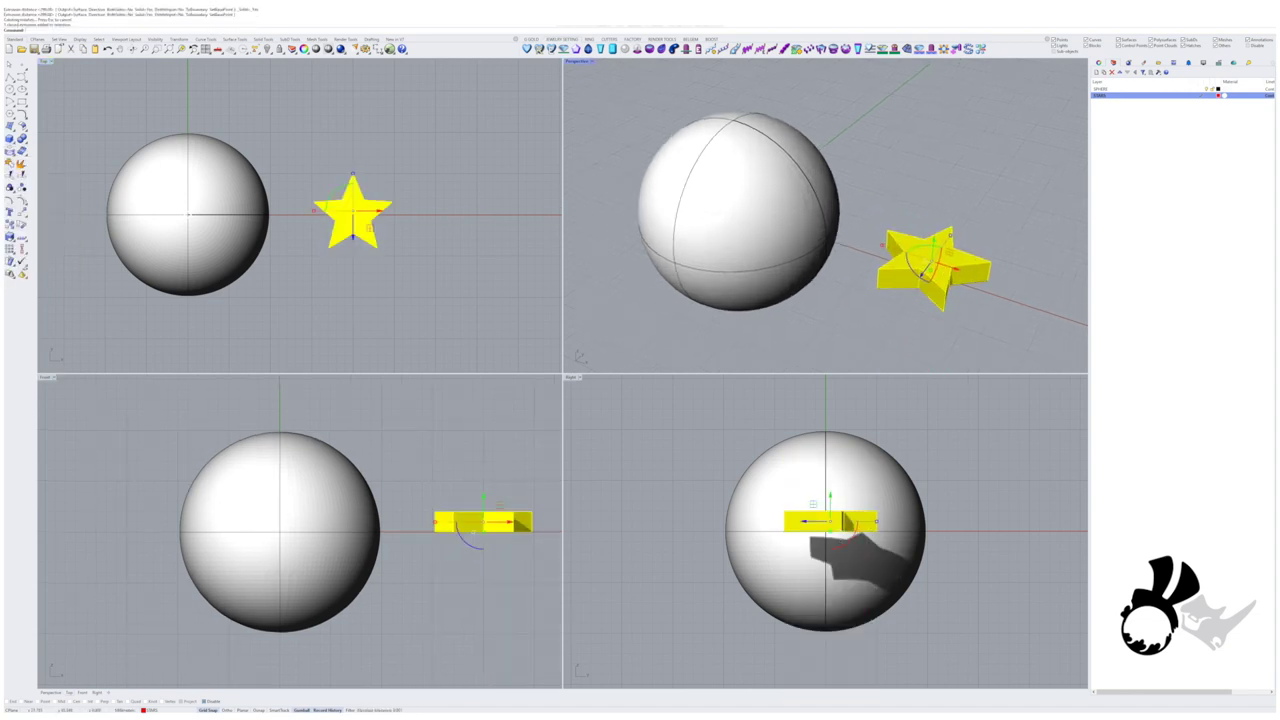
pyautogui.click(1203, 62)
pyautogui.press('Escape')
pyautogui.scroll(1, 823, 237)
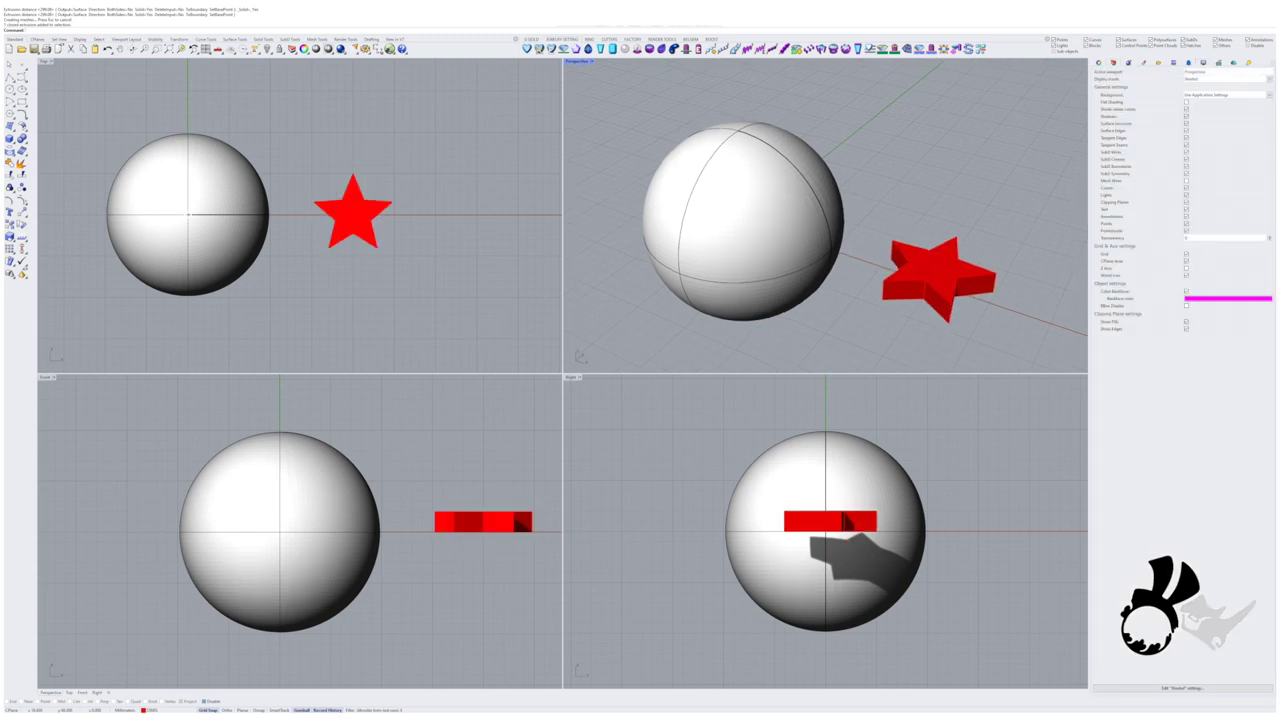
pyautogui.click(1113, 62)
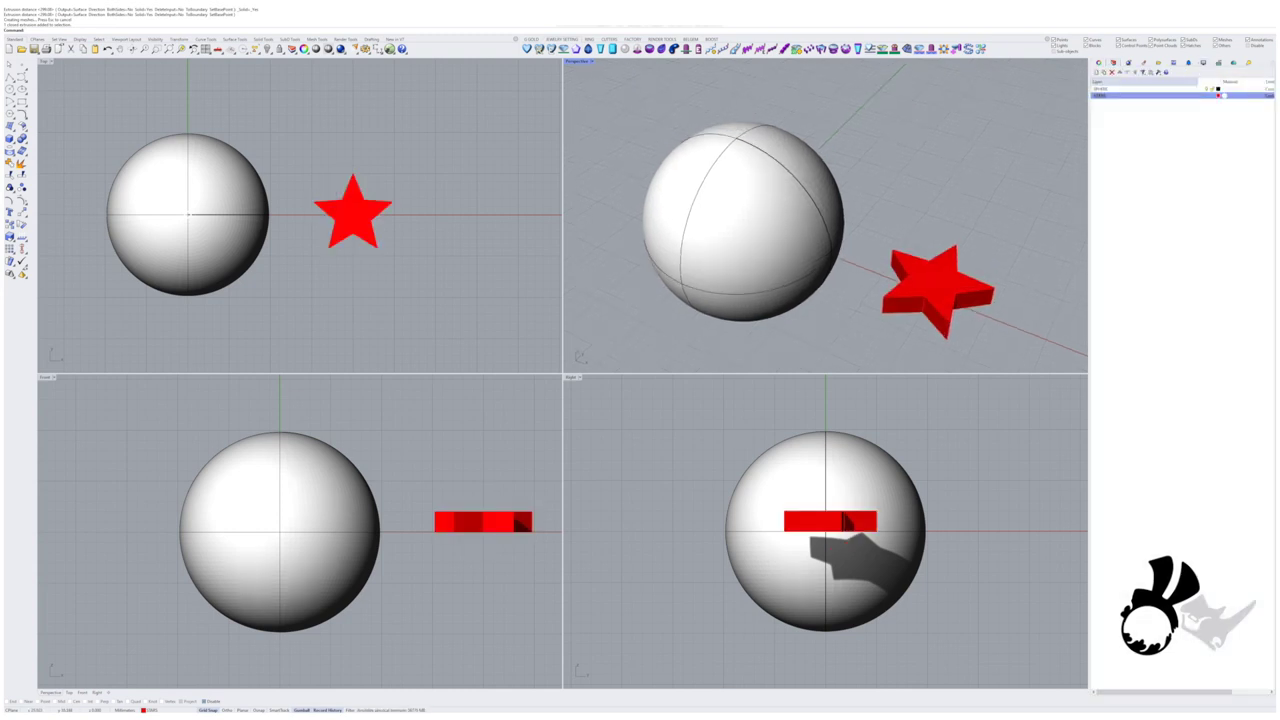
# Add a third layer coloured teal, then select the red star solid
pyautogui.click(1097, 72)
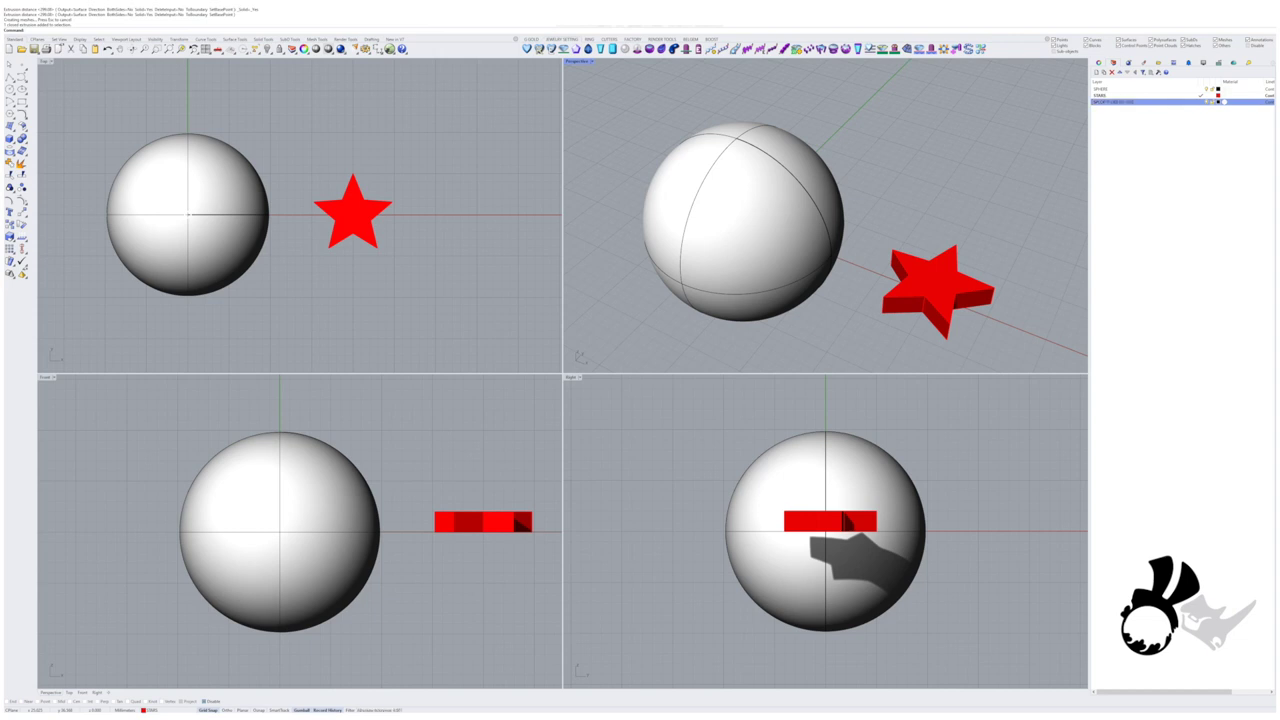
pyautogui.click(1219, 102)
pyautogui.click(1040, 272)
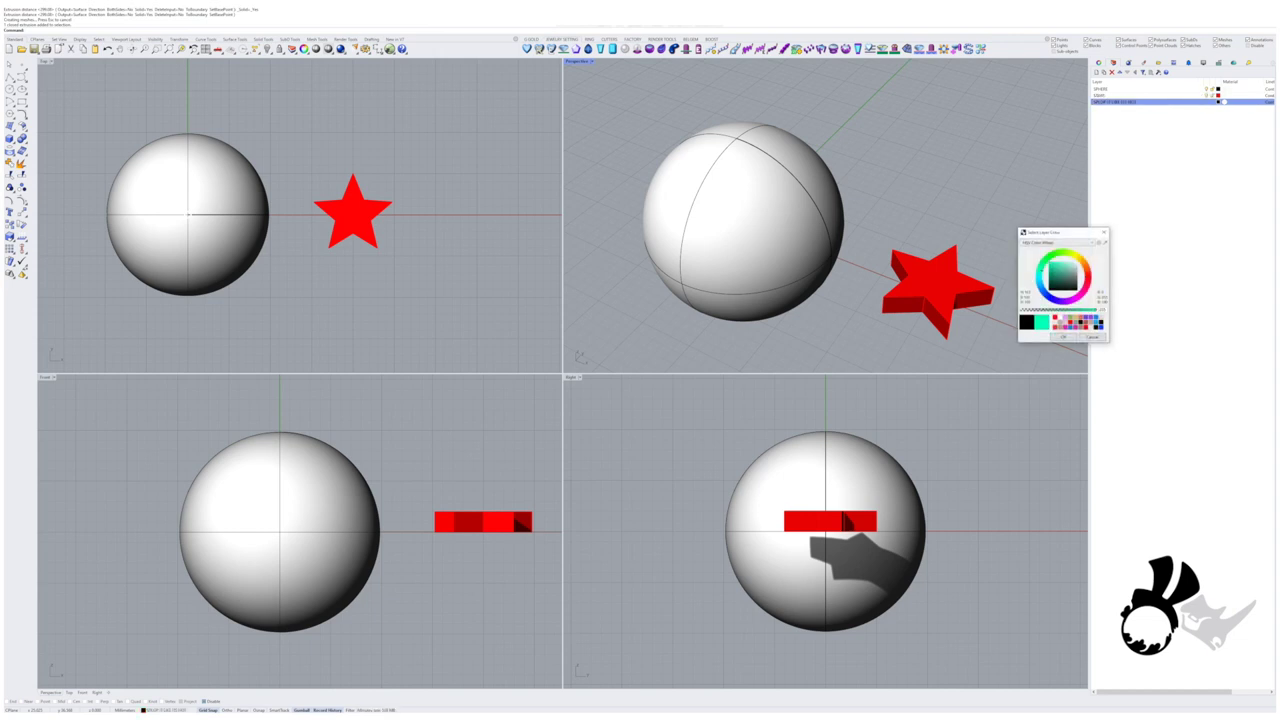
pyautogui.click(1063, 337)
pyautogui.click(935, 285)
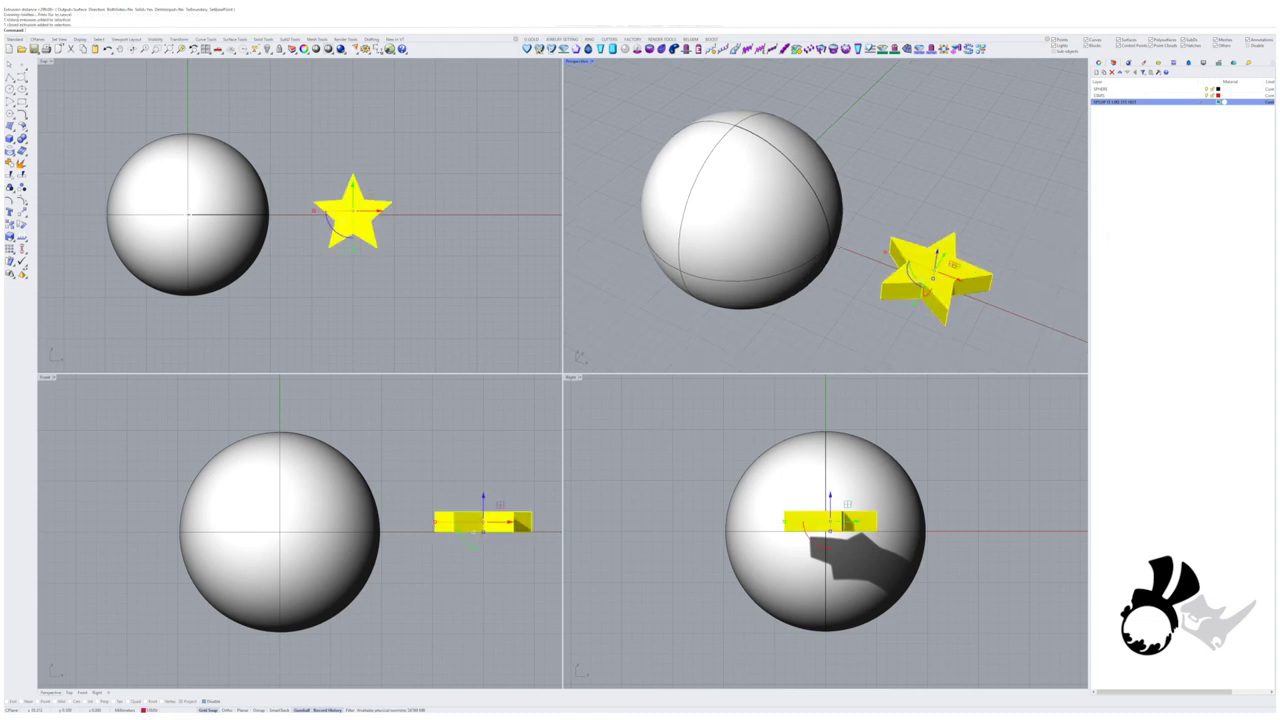
pyautogui.click(21, 150)
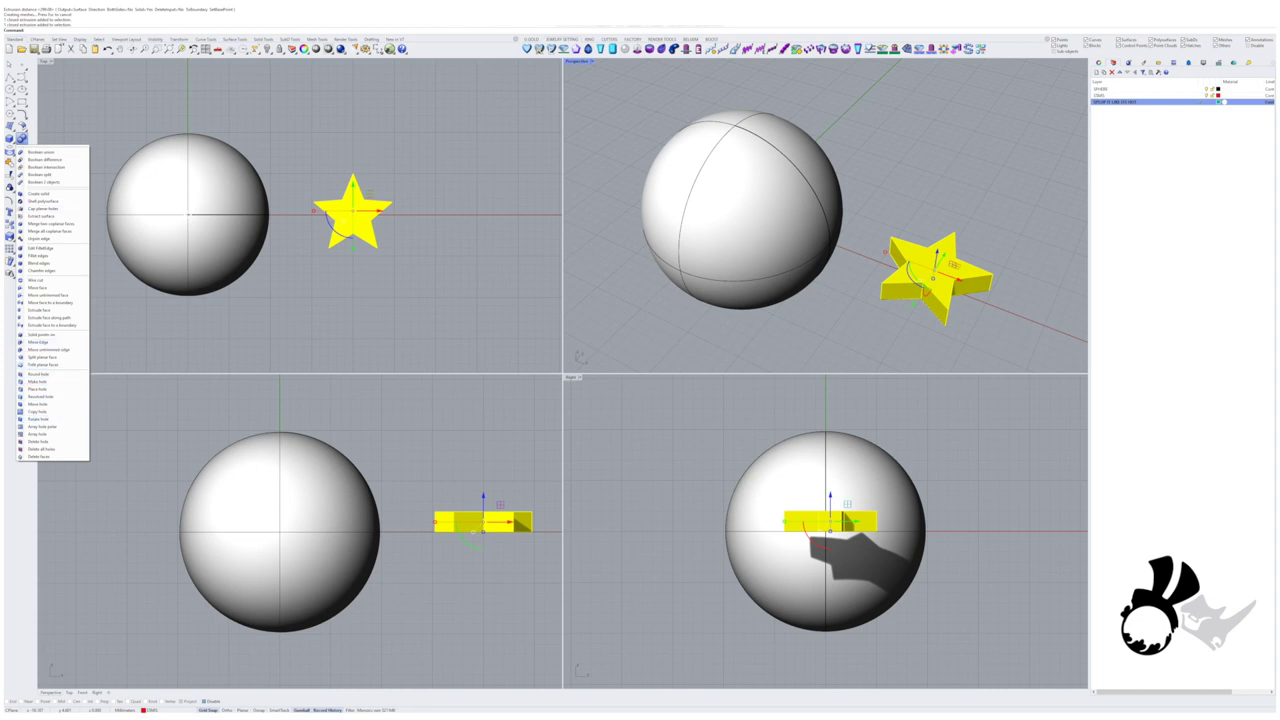
# Browse the solid, surface and SubD tool sets
pyautogui.click(9, 139)
pyautogui.click(10, 127)
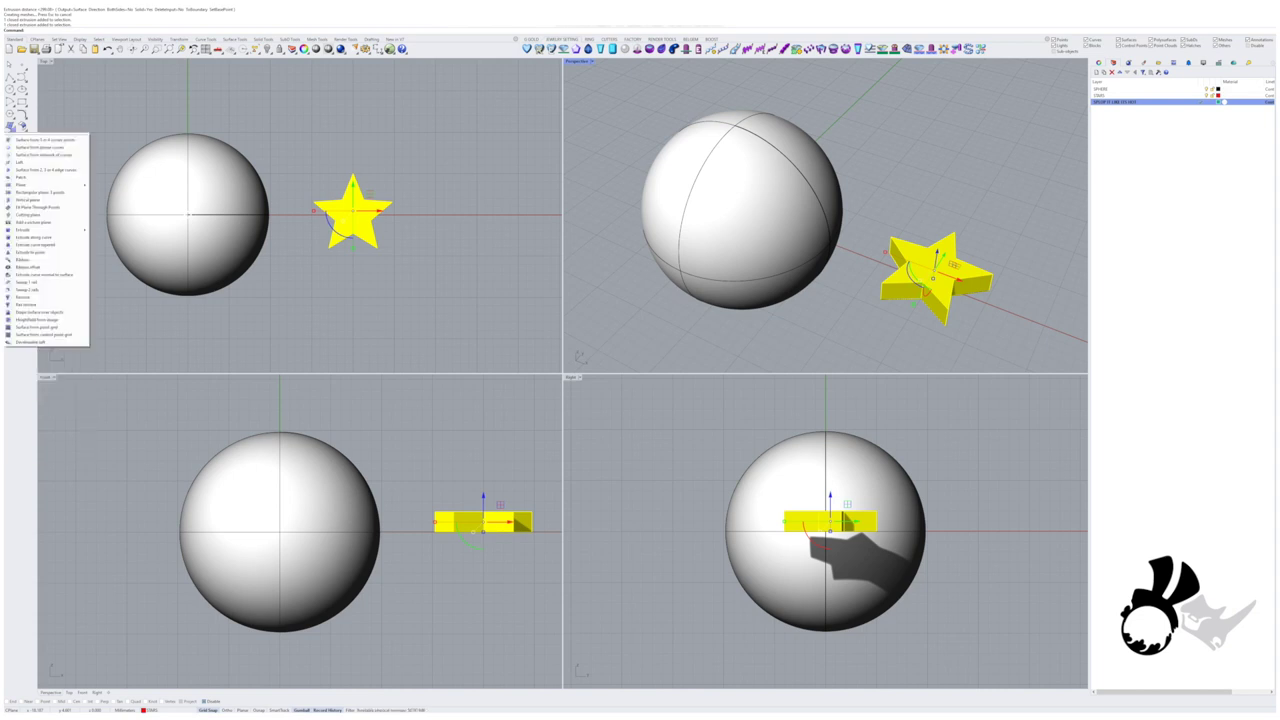
pyautogui.click(22, 127)
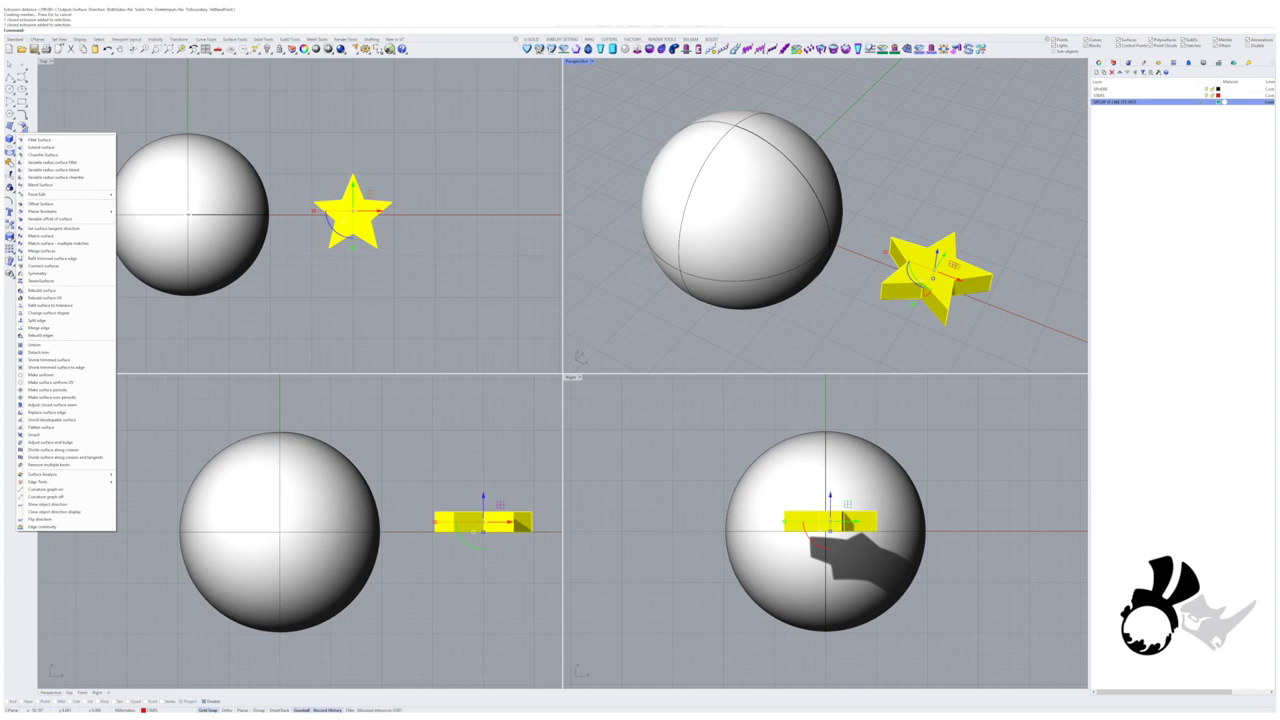
pyautogui.press('Escape')
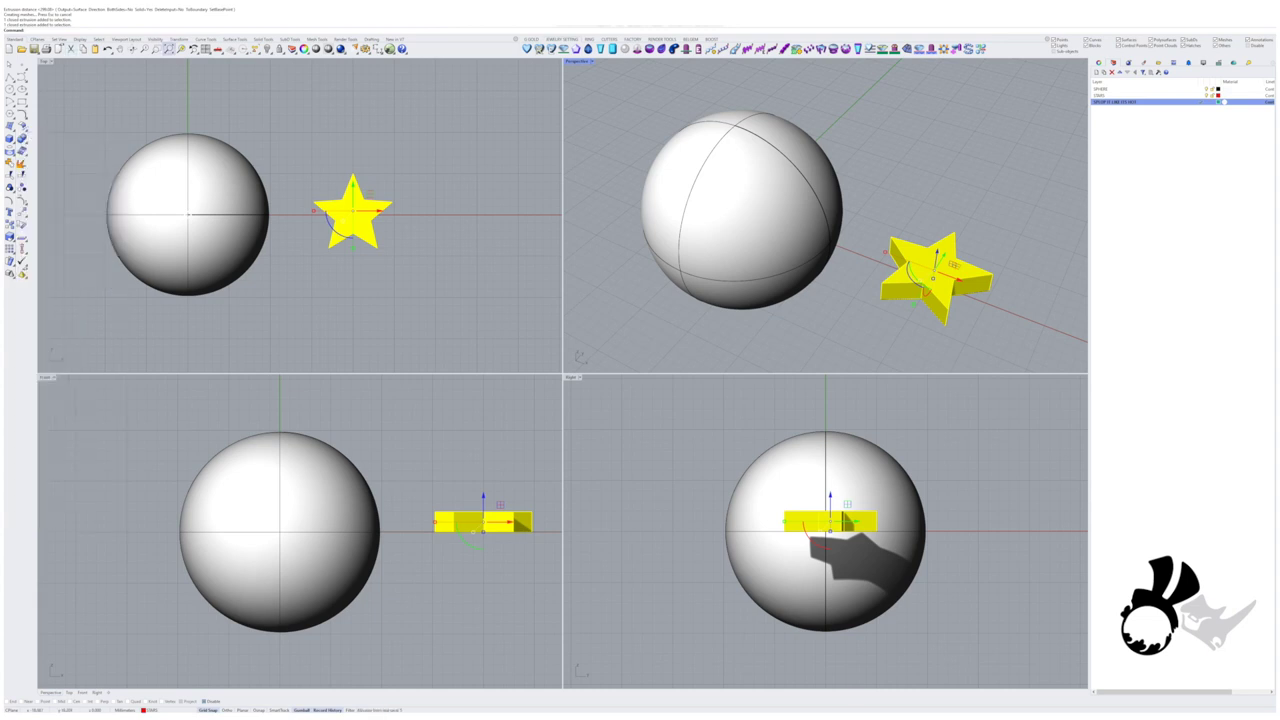
pyautogui.click(290, 39)
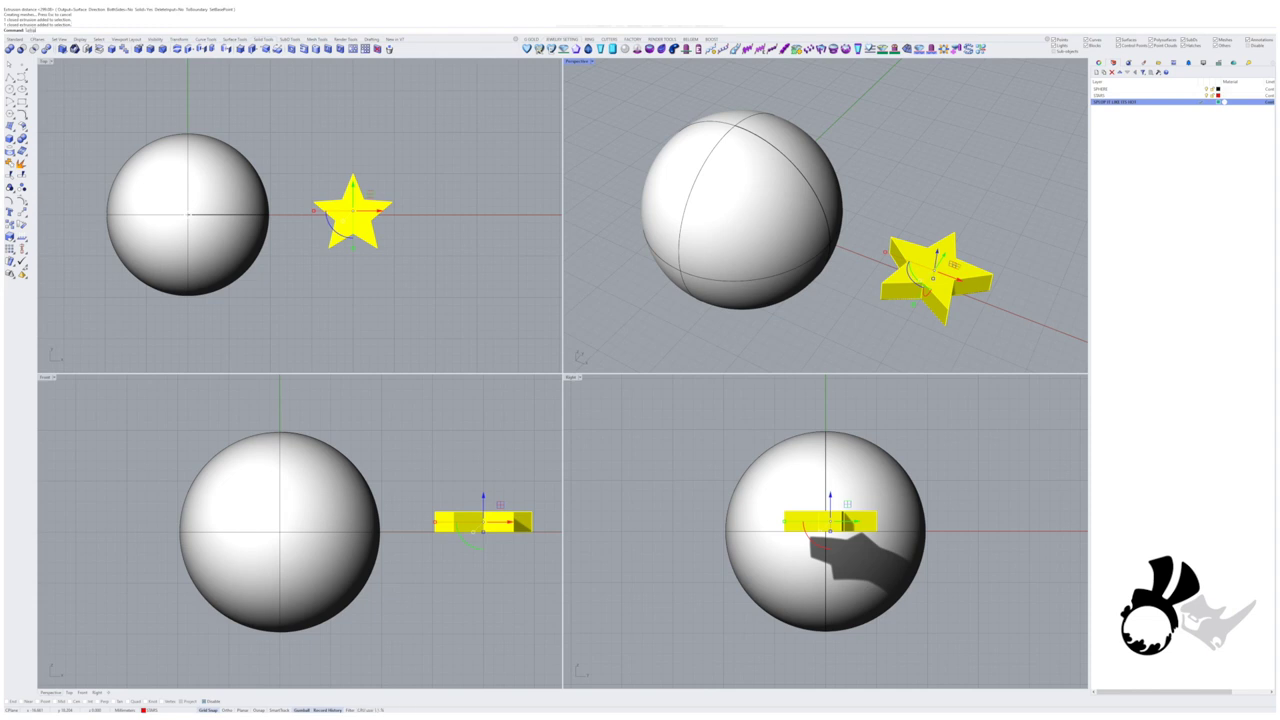
# Start Splop and place a radius-1 reference sphere centred on the star
pyautogui.write('d')
pyautogui.press('Return')
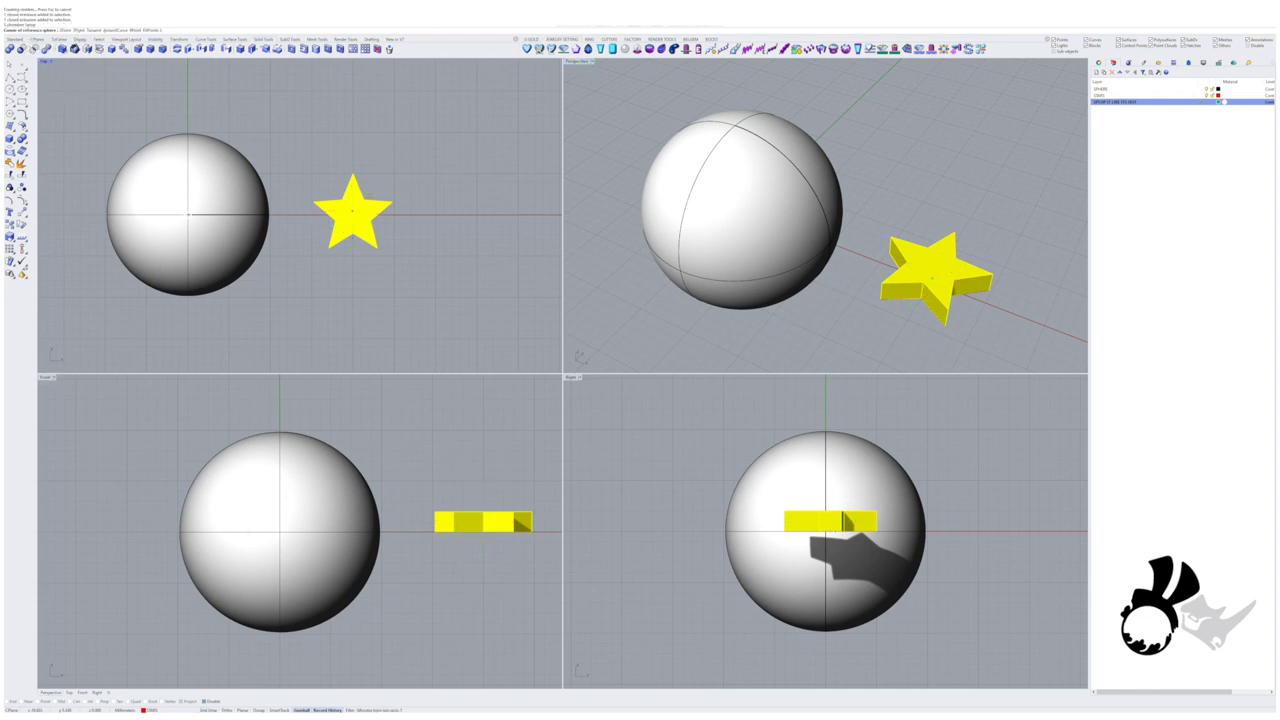
pyautogui.click(936, 272)
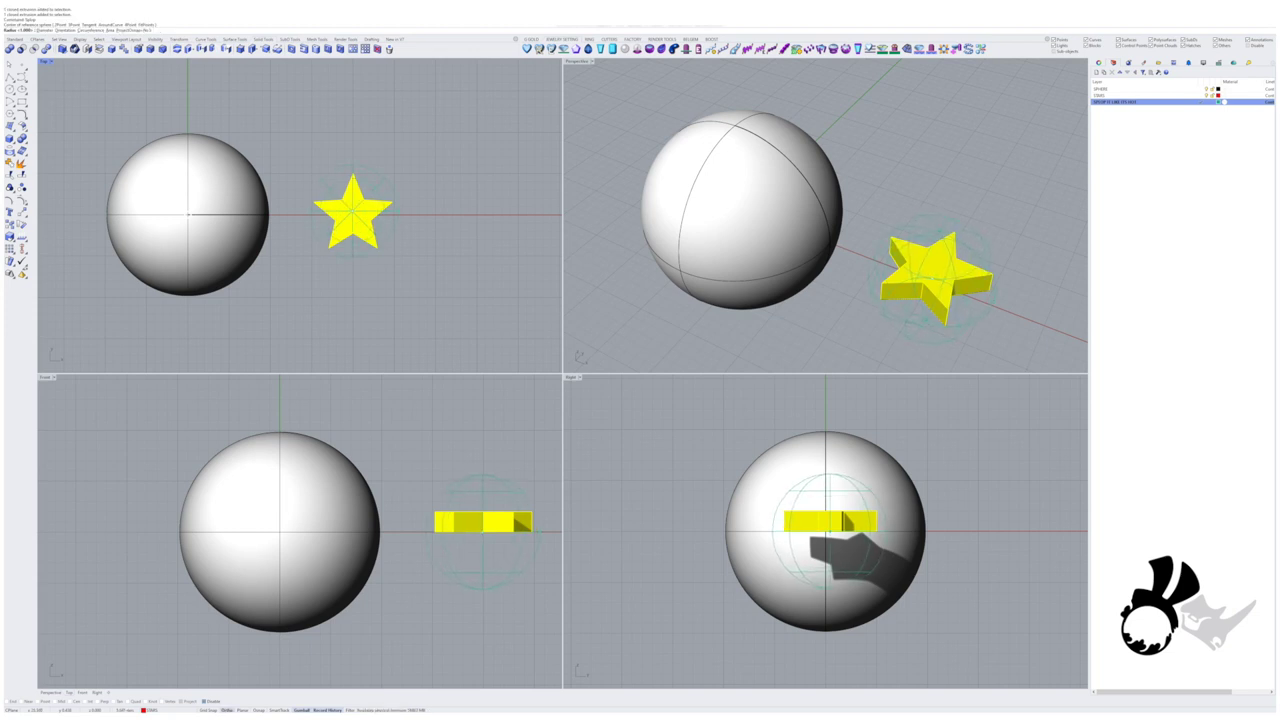
pyautogui.press('Return')
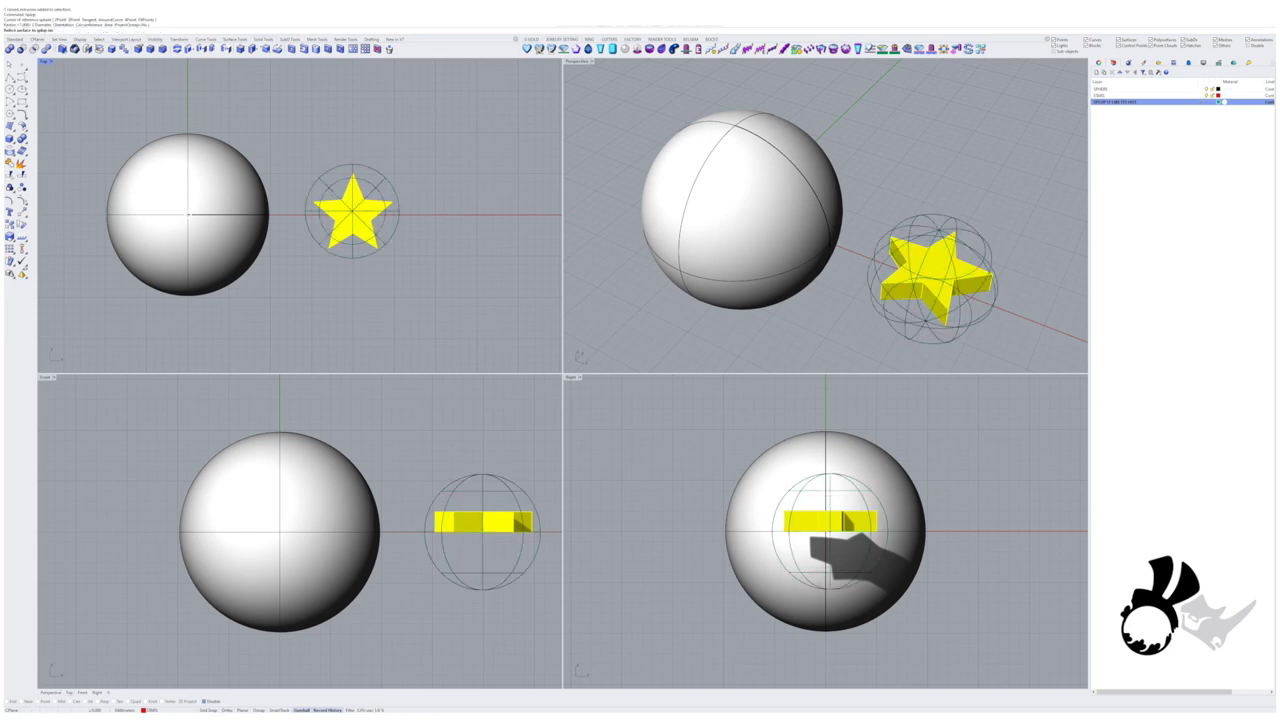
pyautogui.press('Left')
pyautogui.press('Left')
pyautogui.press('Left')
pyautogui.press('Left')
pyautogui.press('Left')
pyautogui.press('Left')
pyautogui.press('Left')
pyautogui.press('Left')
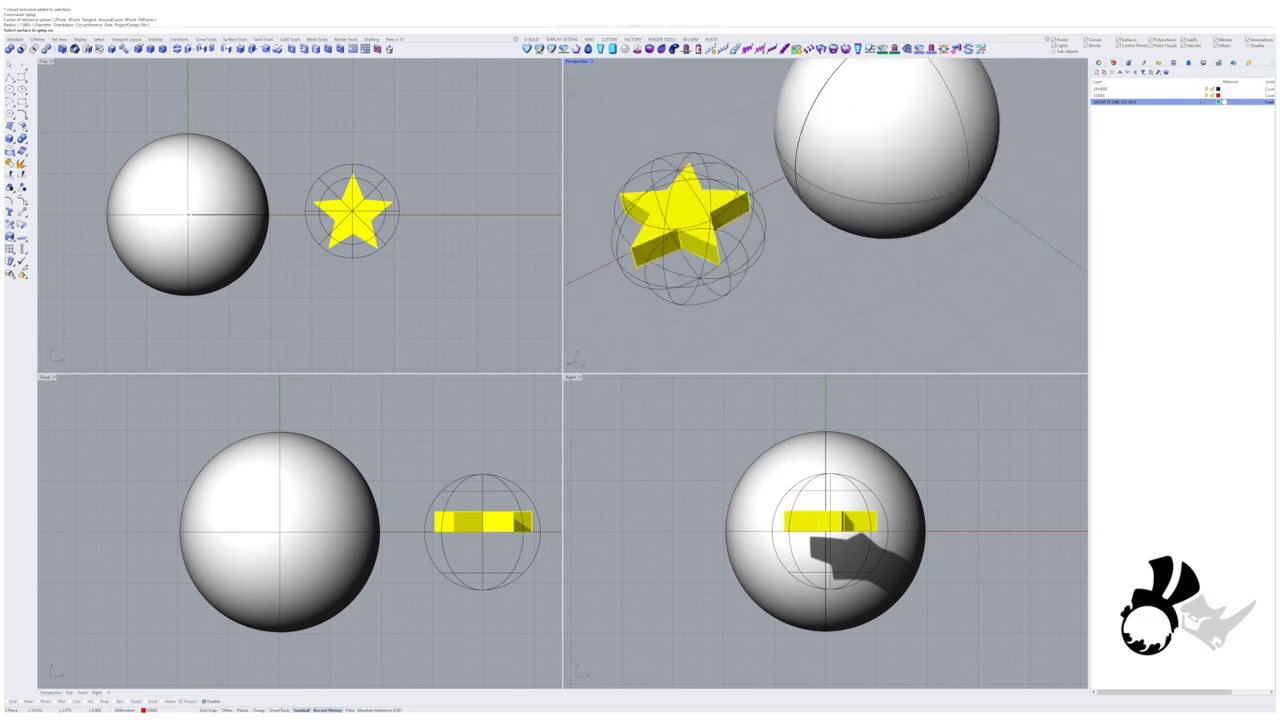
pyautogui.press('Left')
pyautogui.press('Left')
pyautogui.press('Left')
pyautogui.press('Left')
pyautogui.press('Left')
pyautogui.press('Left')
# Pick the sphere as target and wrap the first two sized stars onto it
pyautogui.click(765, 219)
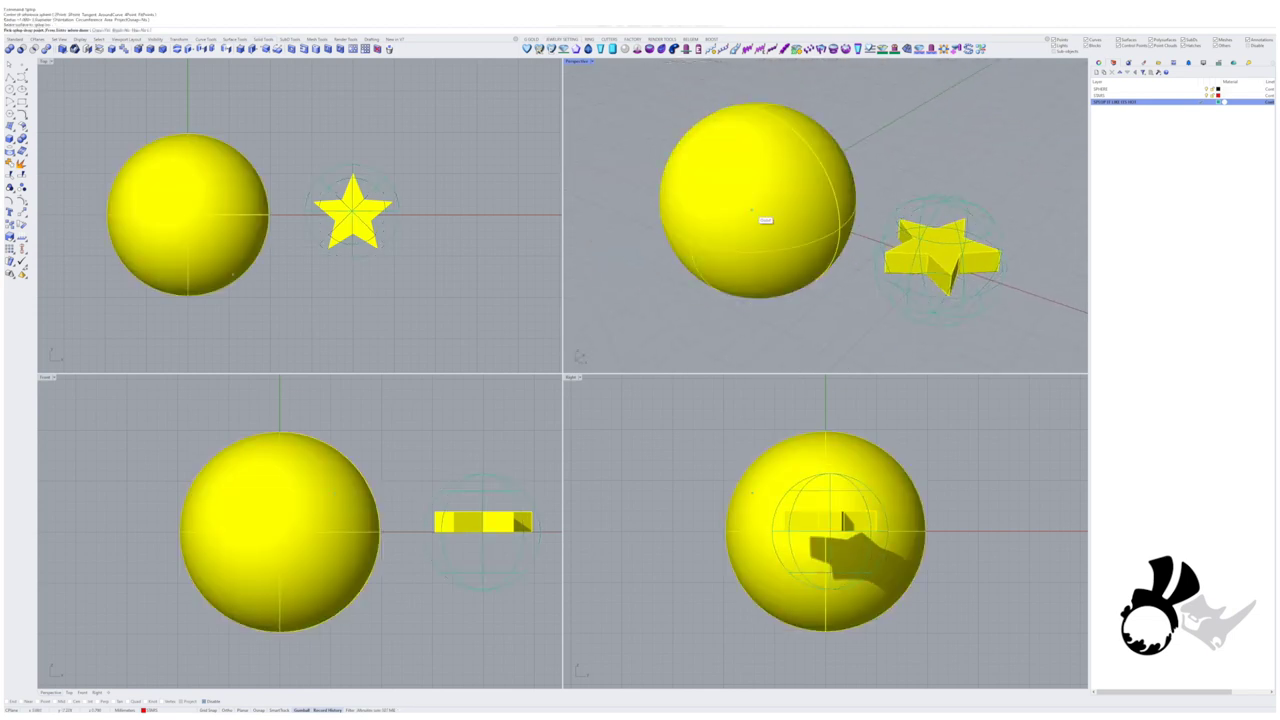
pyautogui.click(748, 203)
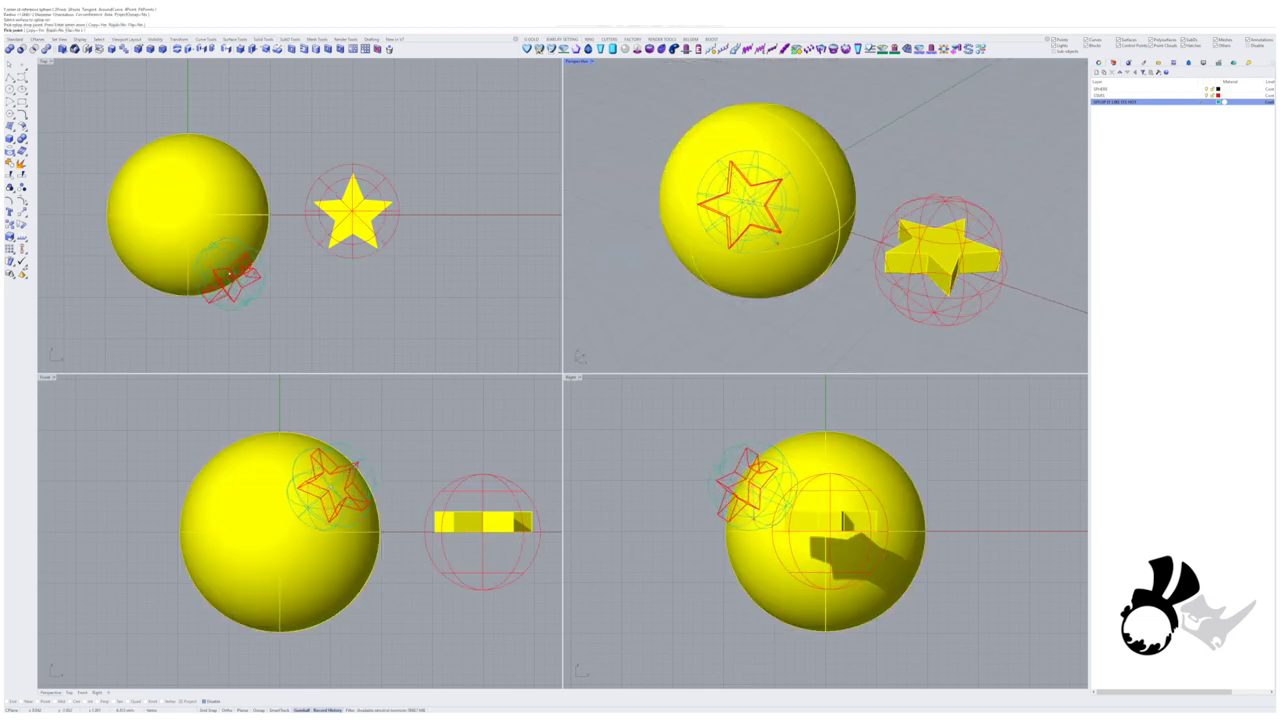
pyautogui.click(792, 160)
pyautogui.press('Left')
pyautogui.press('Left')
pyautogui.press('Up')
pyautogui.press('Up')
pyautogui.click(818, 242)
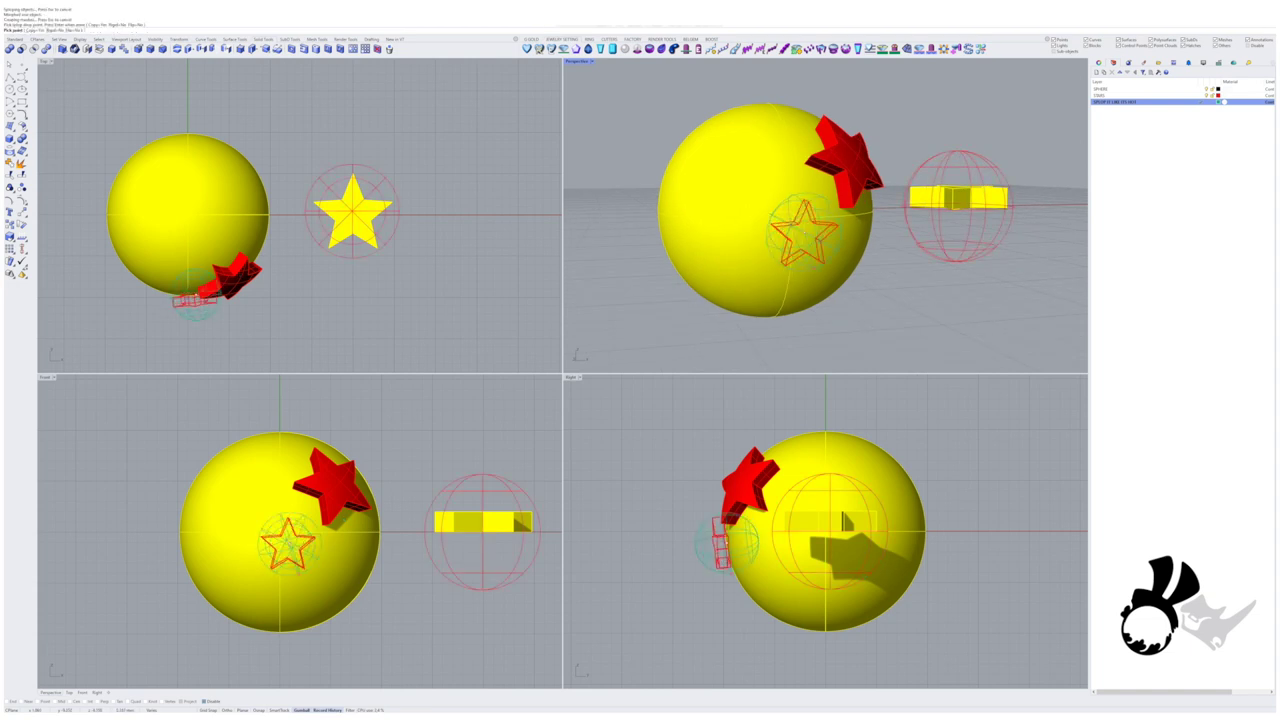
pyautogui.click(857, 289)
pyautogui.press('Right')
pyautogui.press('Right')
pyautogui.press('Down')
pyautogui.press('Down')
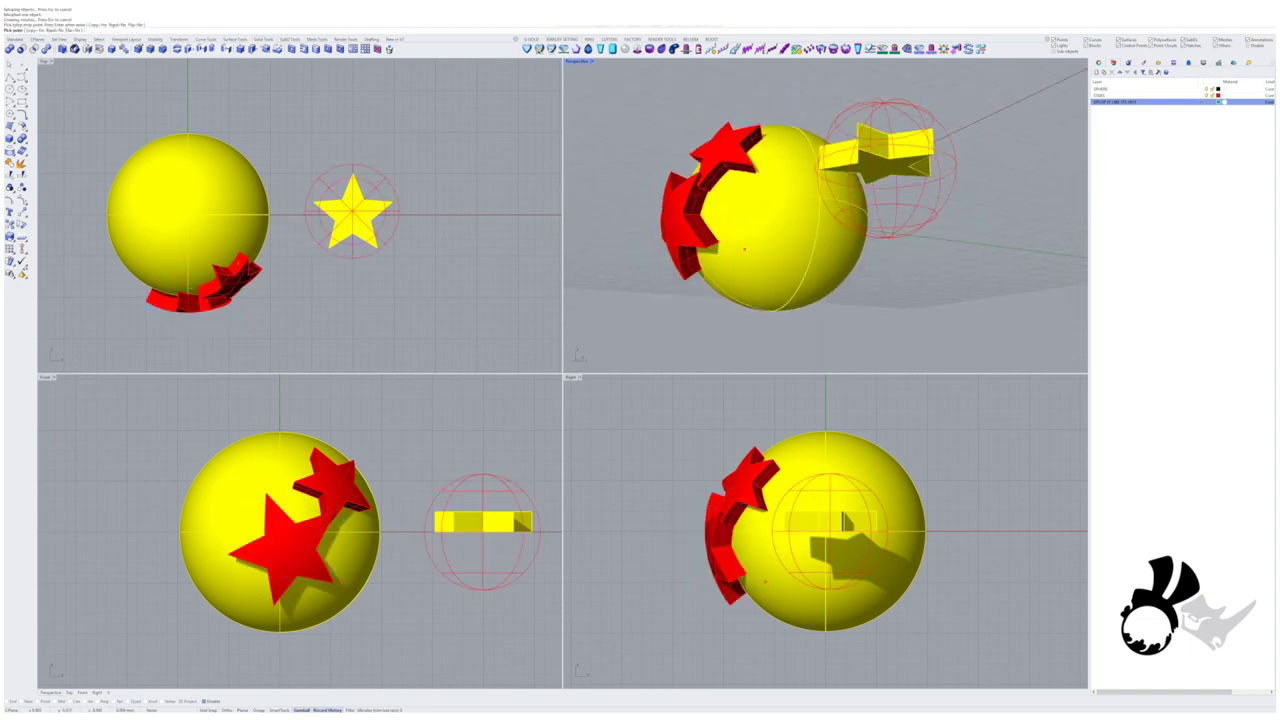
# Wrap three more stars onto the sphere, finish Splop, and select the original star
pyautogui.click(752, 245)
pyautogui.click(795, 288)
pyautogui.press('Up')
pyautogui.press('Up')
pyautogui.click(772, 232)
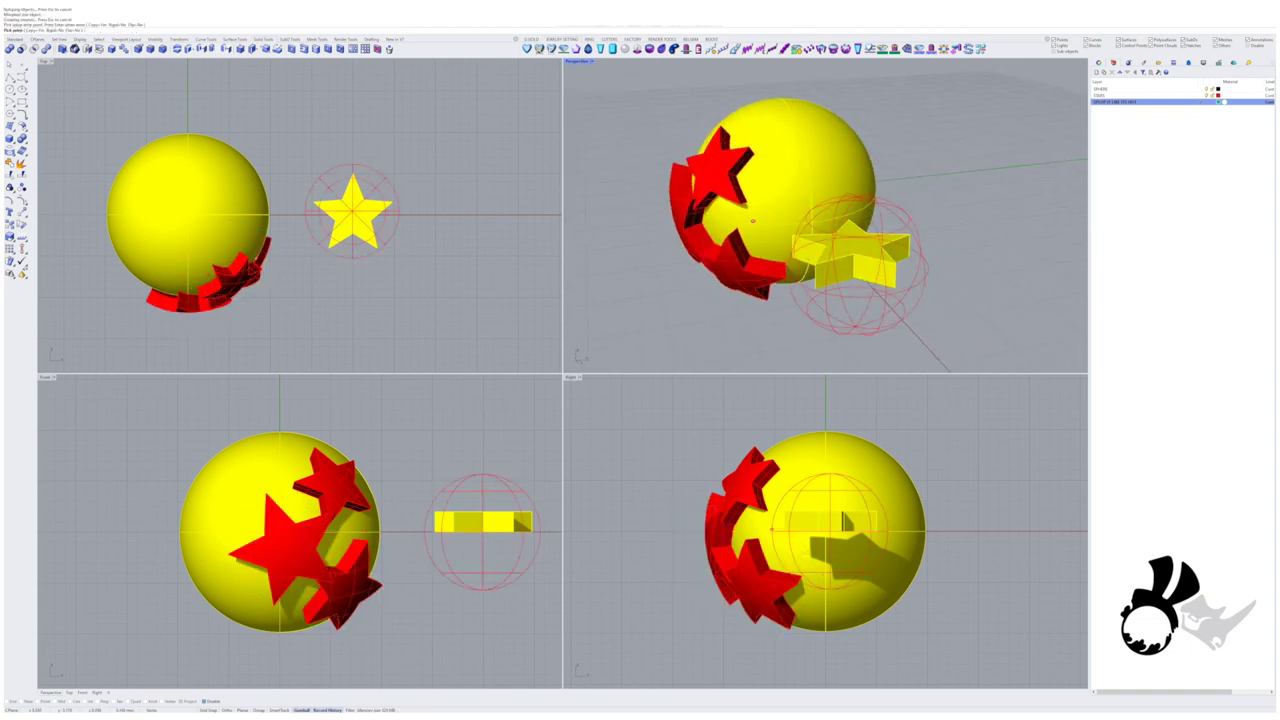
pyautogui.click(798, 244)
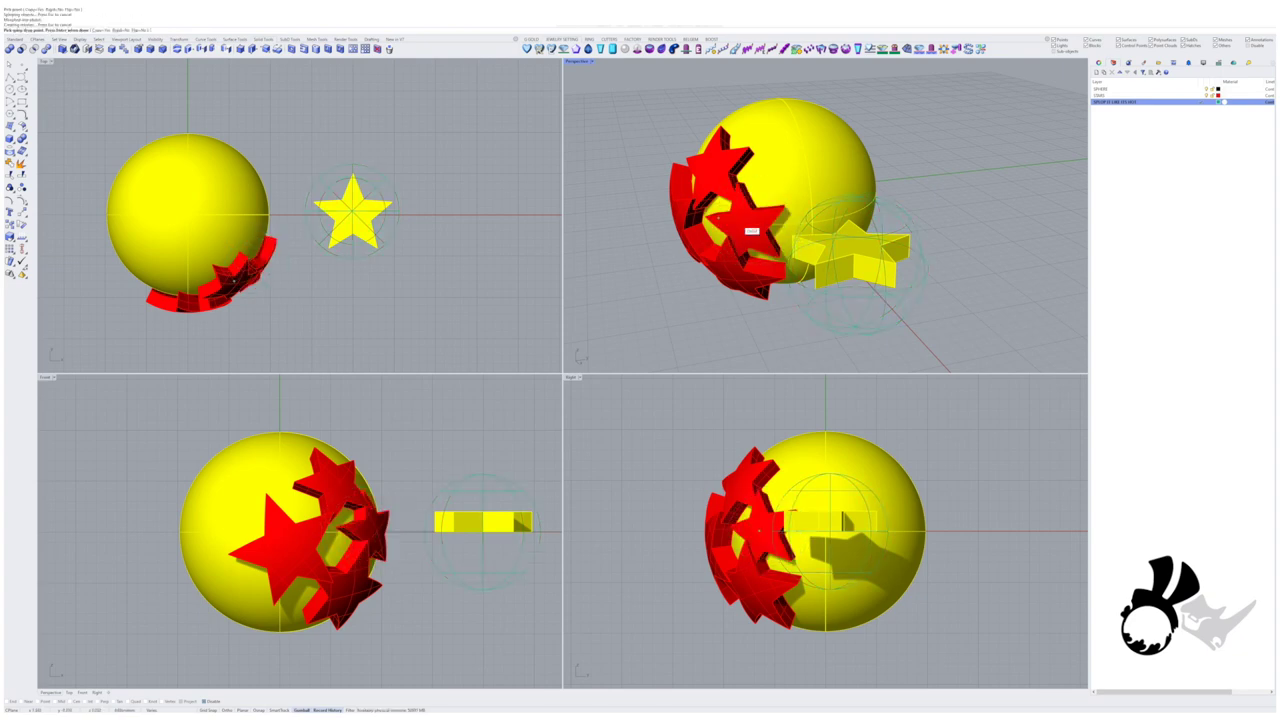
pyautogui.press('Right')
pyautogui.press('Right')
pyautogui.press('Down')
pyautogui.click(775, 237)
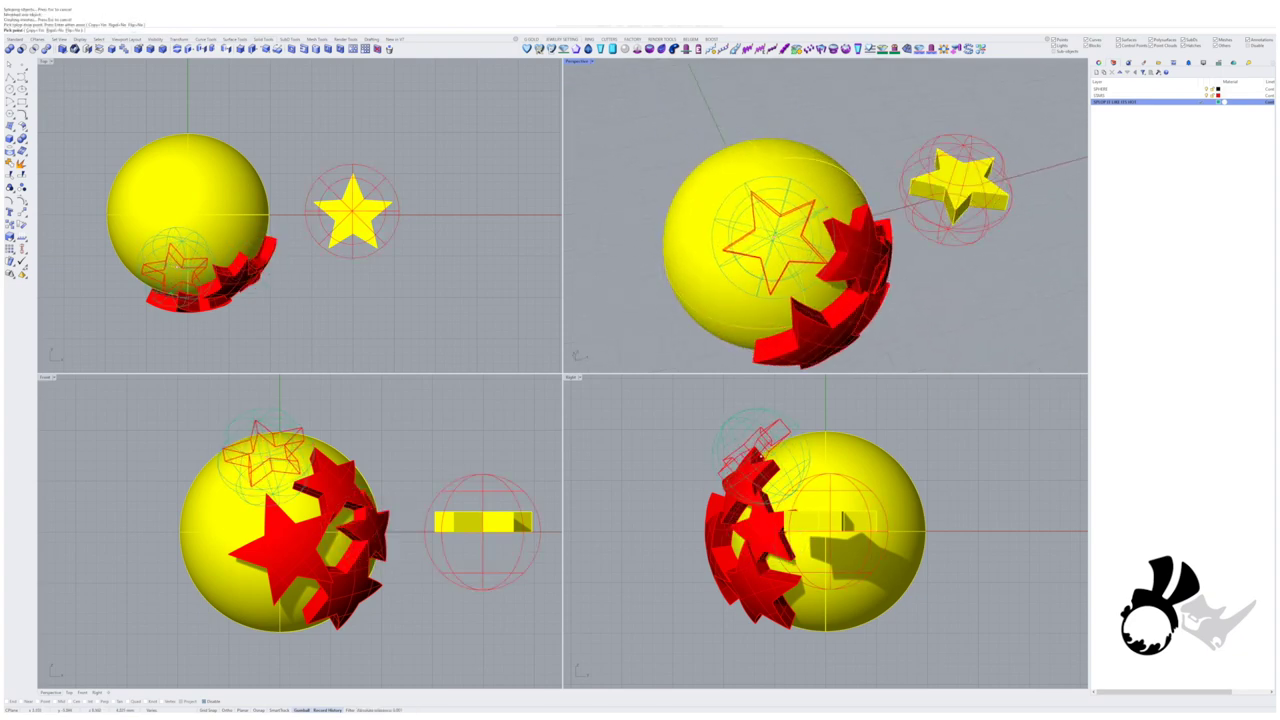
pyautogui.click(775, 237)
pyautogui.press('Return')
pyautogui.press('Delete')
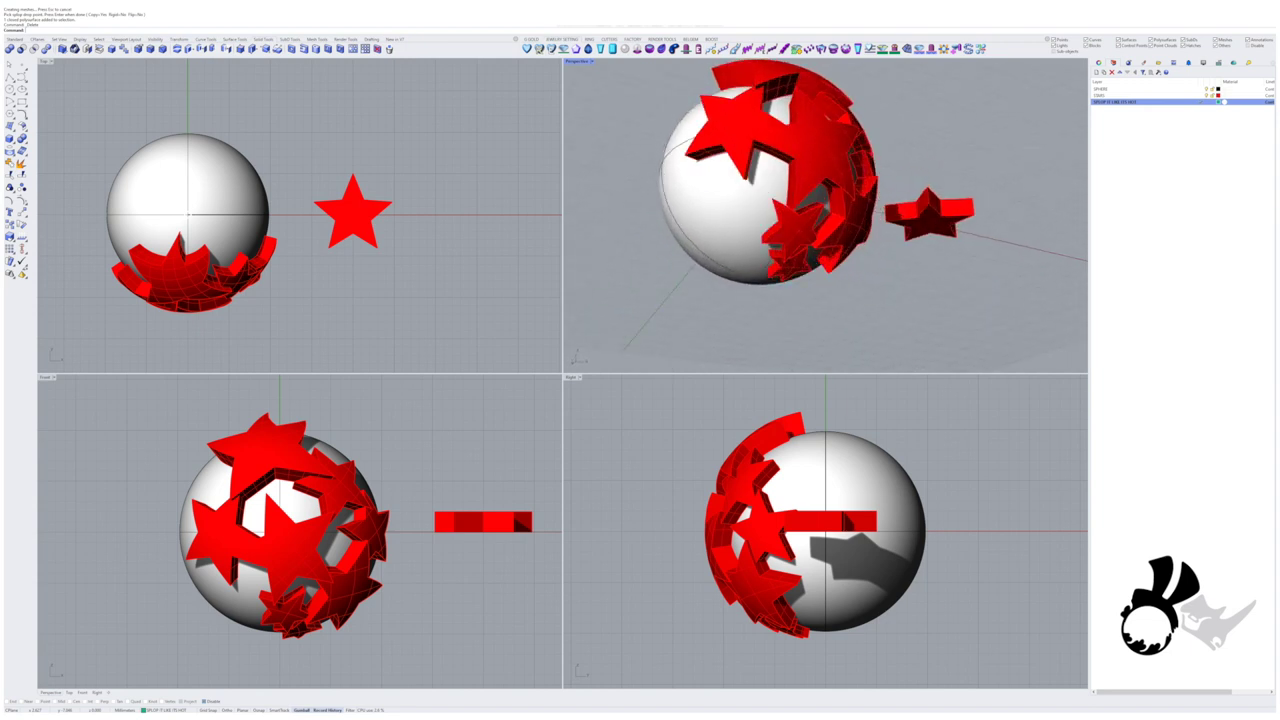
pyautogui.click(920, 208)
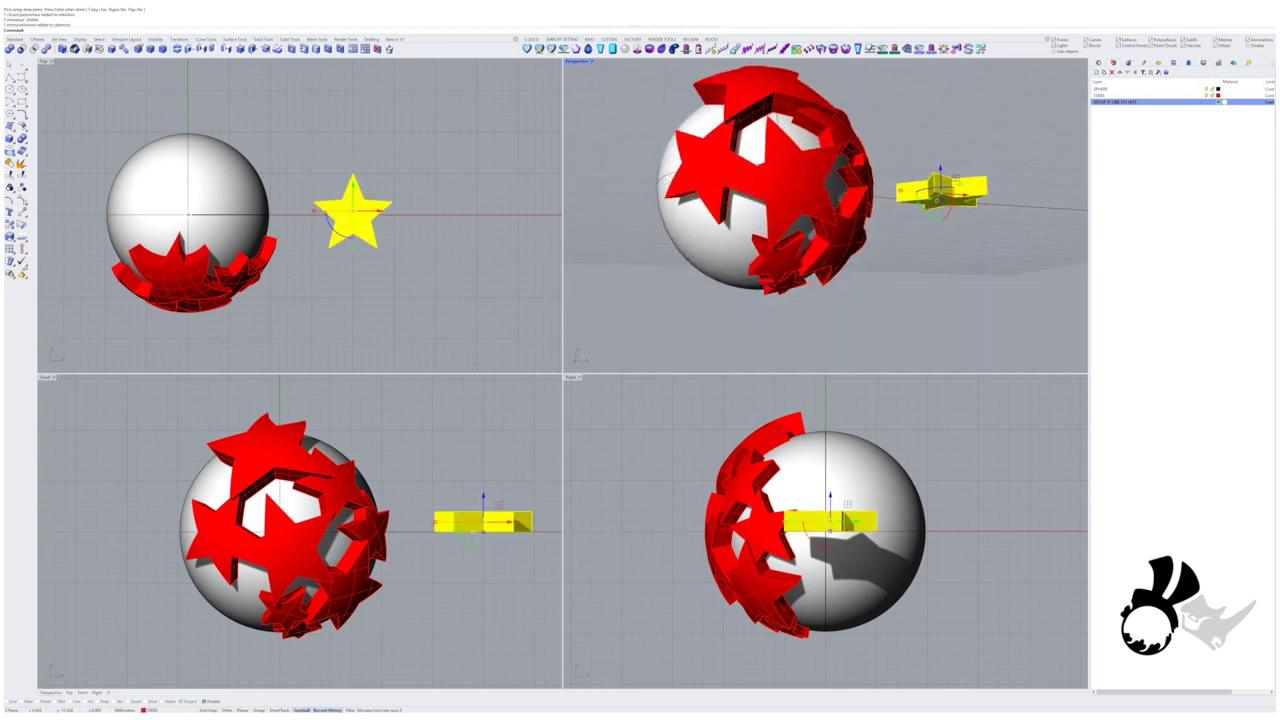
# Toggle Record History and move the original star slightly downward, breaking its history
pyautogui.rightClick(327, 710)
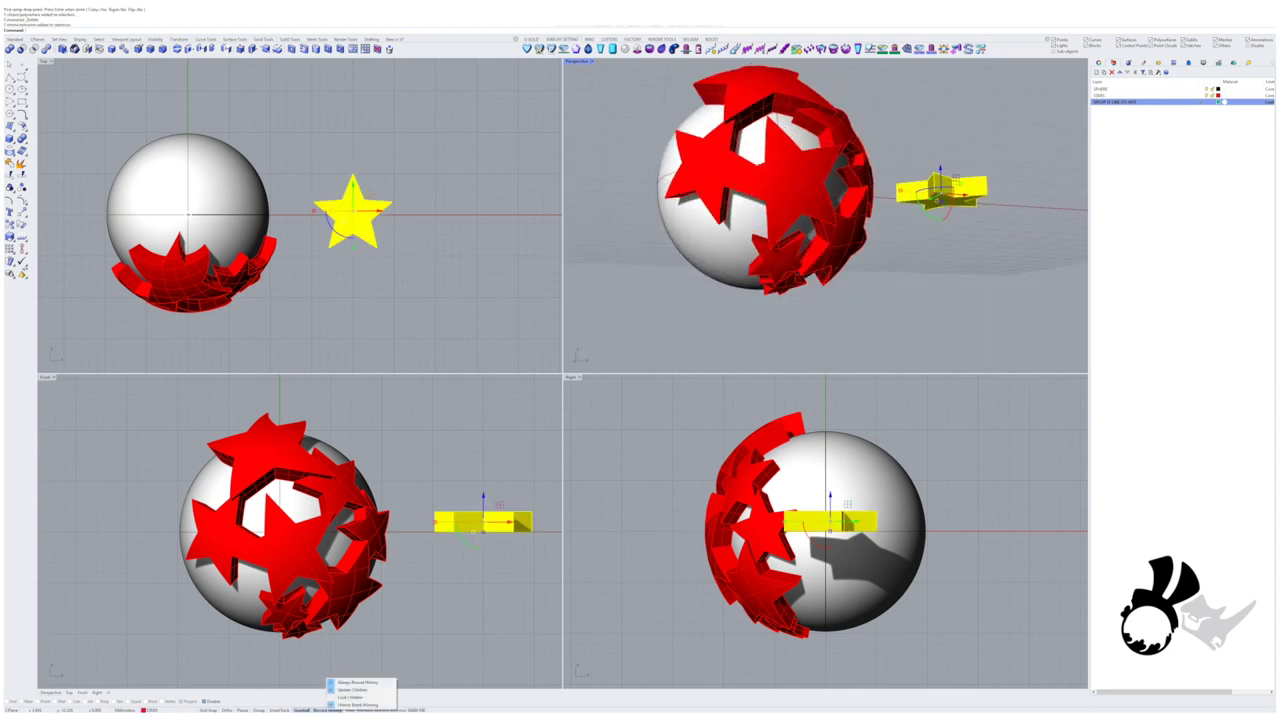
pyautogui.click(357, 705)
pyautogui.moveTo(505, 522); pyautogui.dragTo(510, 522)
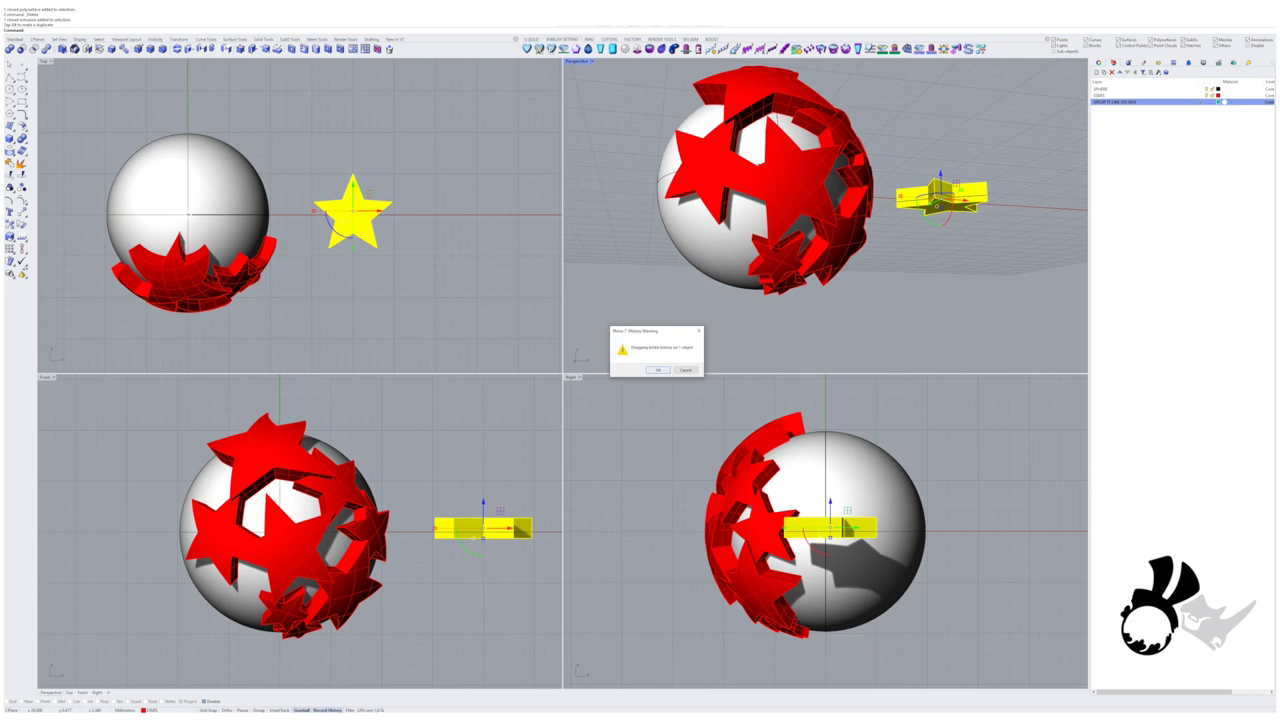
pyautogui.press('Return')
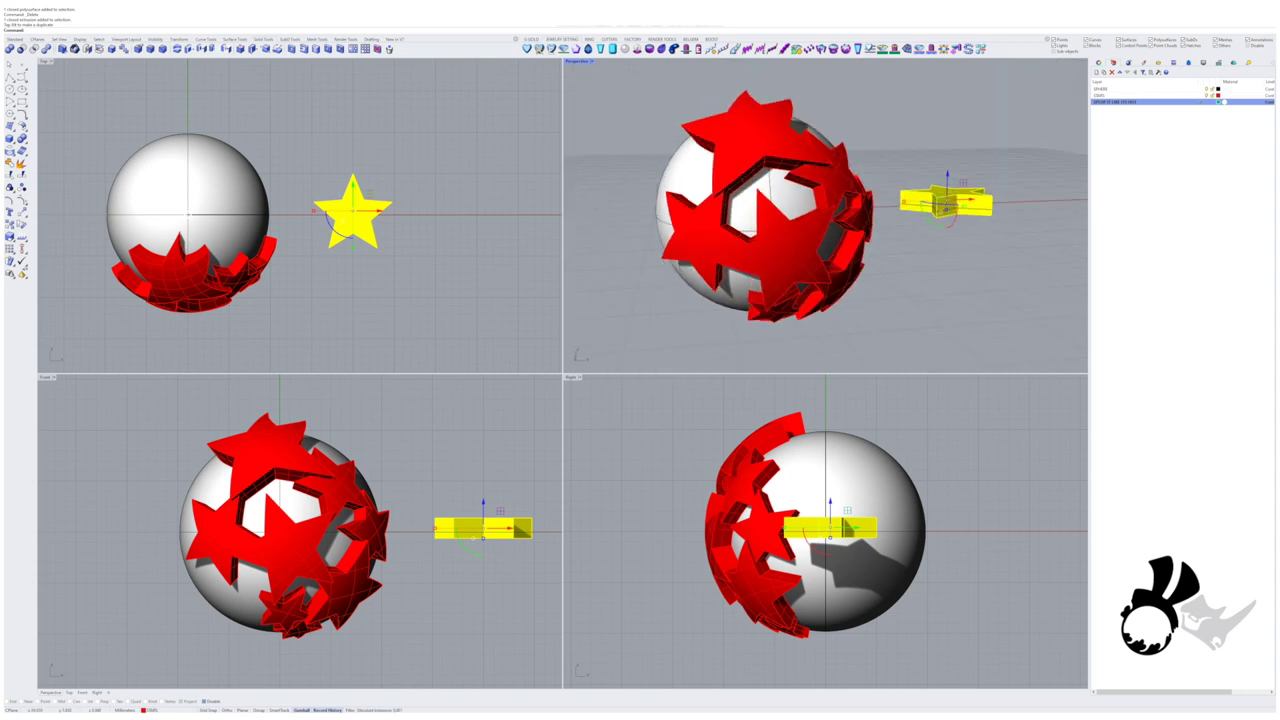
pyautogui.press('Escape')
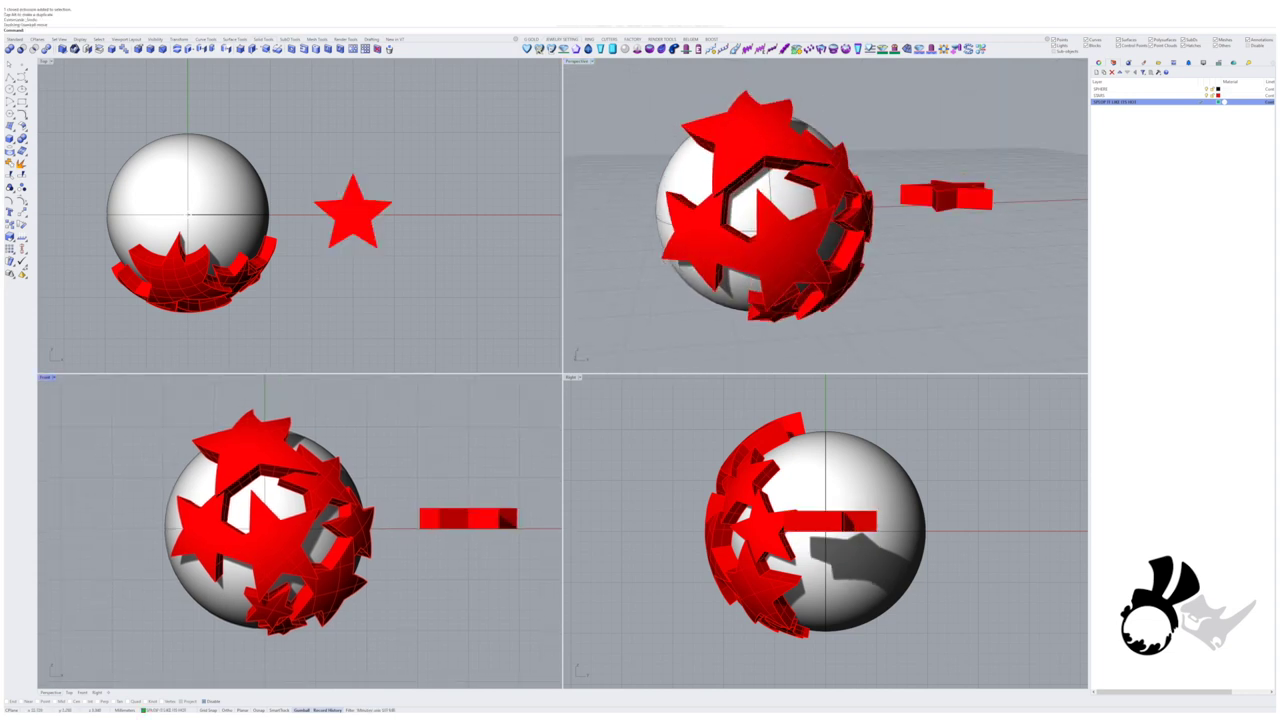
pyautogui.click(352, 212)
pyautogui.press('Escape')
pyautogui.click(830, 520)
pyautogui.moveTo(830, 520); pyautogui.dragTo(830, 532)
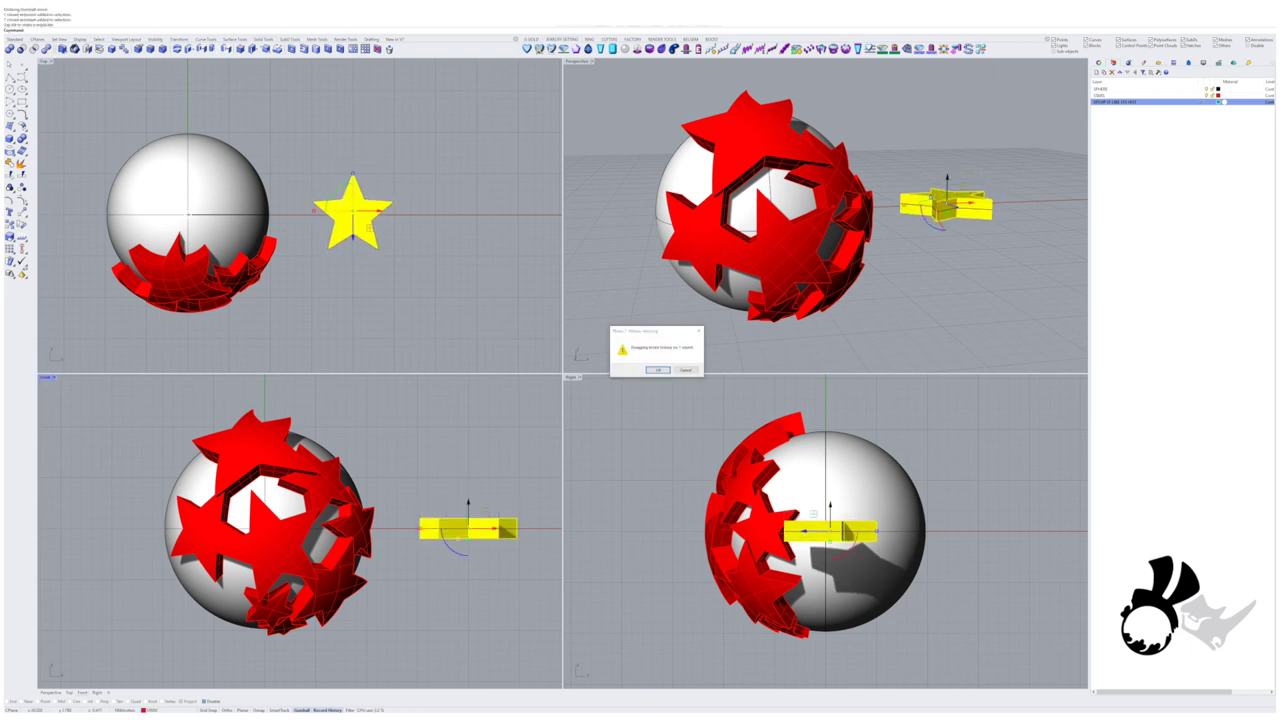
pyautogui.press('Escape')
# Select all the wrapped stars on the sphere and delete them
pyautogui.click(745, 130)
pyautogui.keyDown('shift'); pyautogui.click(695, 235); pyautogui.keyUp('shift')
pyautogui.keyDown('shift'); pyautogui.click(760, 585); pyautogui.keyUp('shift')
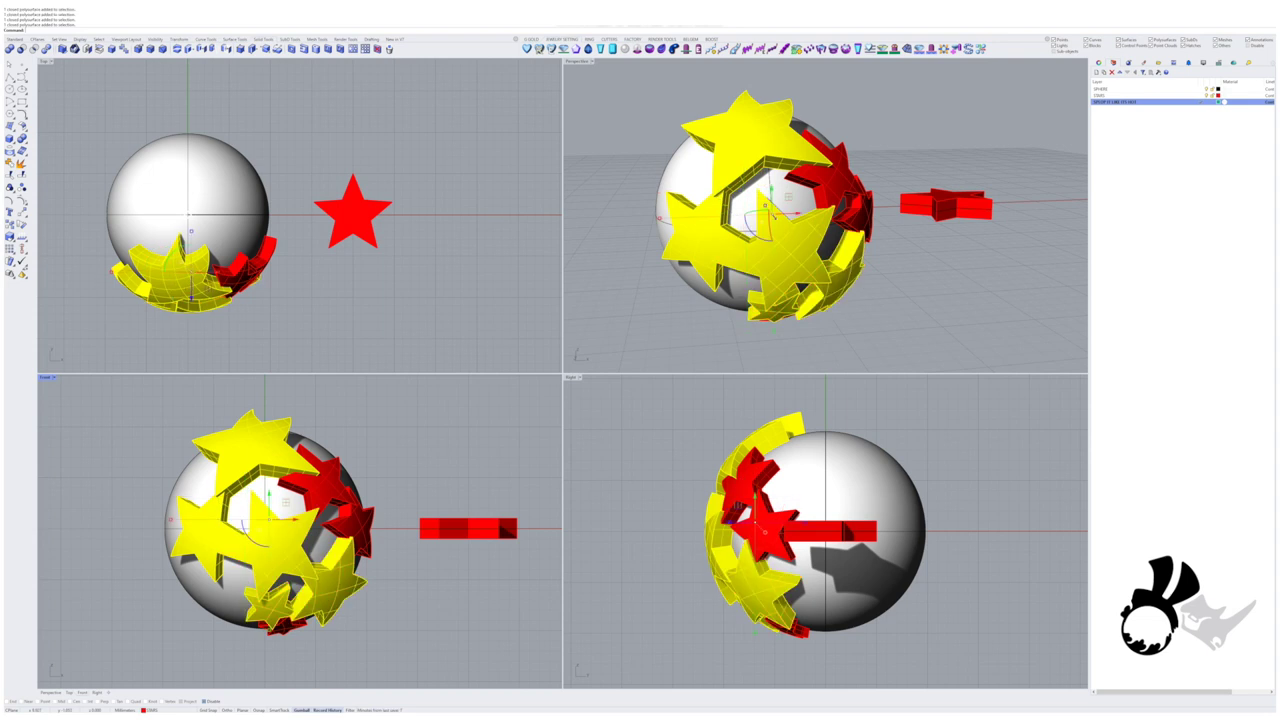
pyautogui.keyDown('shift'); pyautogui.click(765, 525); pyautogui.keyUp('shift')
pyautogui.press('Delete')
# Create a vertical cutting plane through the sphere, undoing the flip to keep its orientation
pyautogui.click(747, 206)
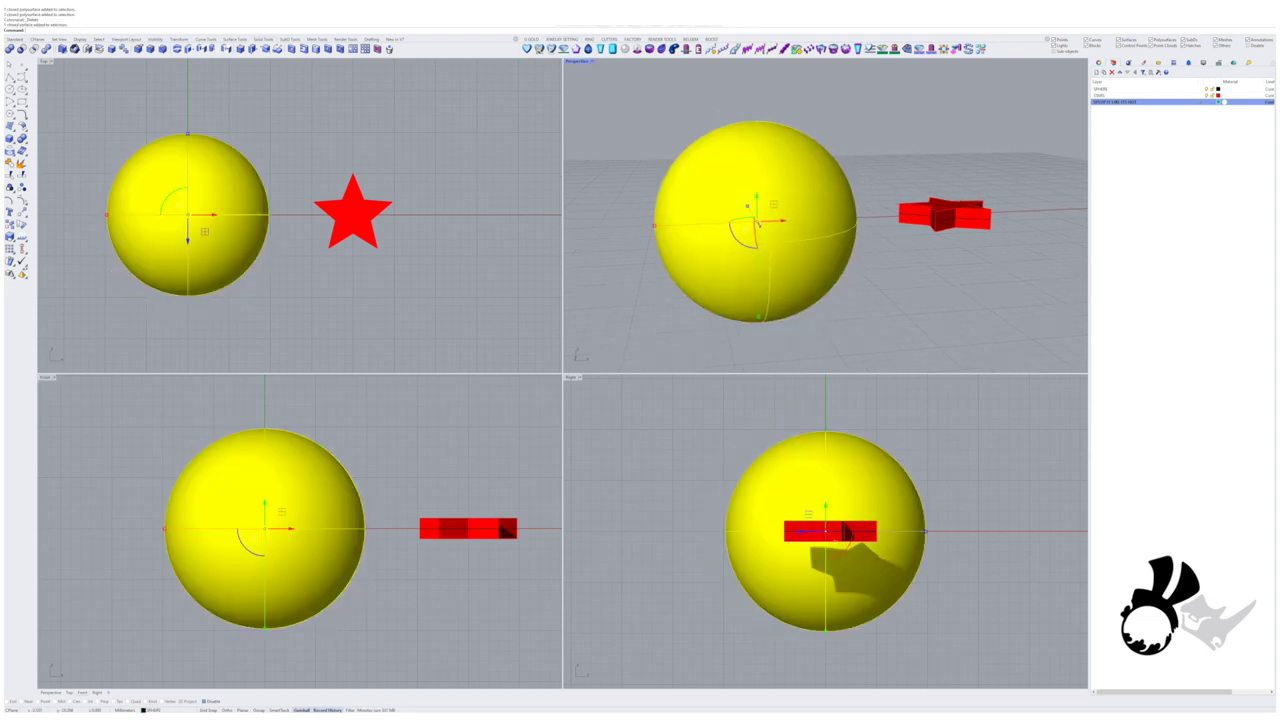
pyautogui.press('Return')
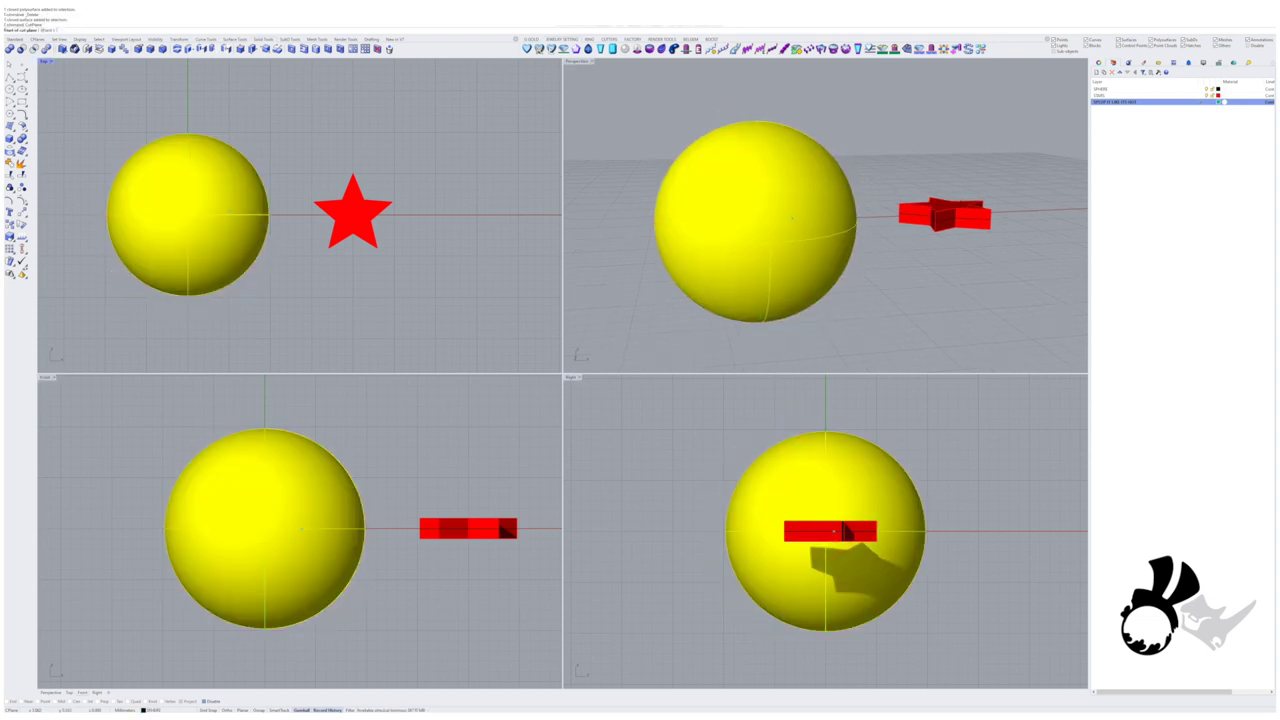
pyautogui.moveTo(825, 220)
pyautogui.mouseDown(button='right')
pyautogui.moveTo(800, 226)
pyautogui.moveTo(850, 220)
pyautogui.moveTo(822, 215)
pyautogui.mouseUp(button='right')
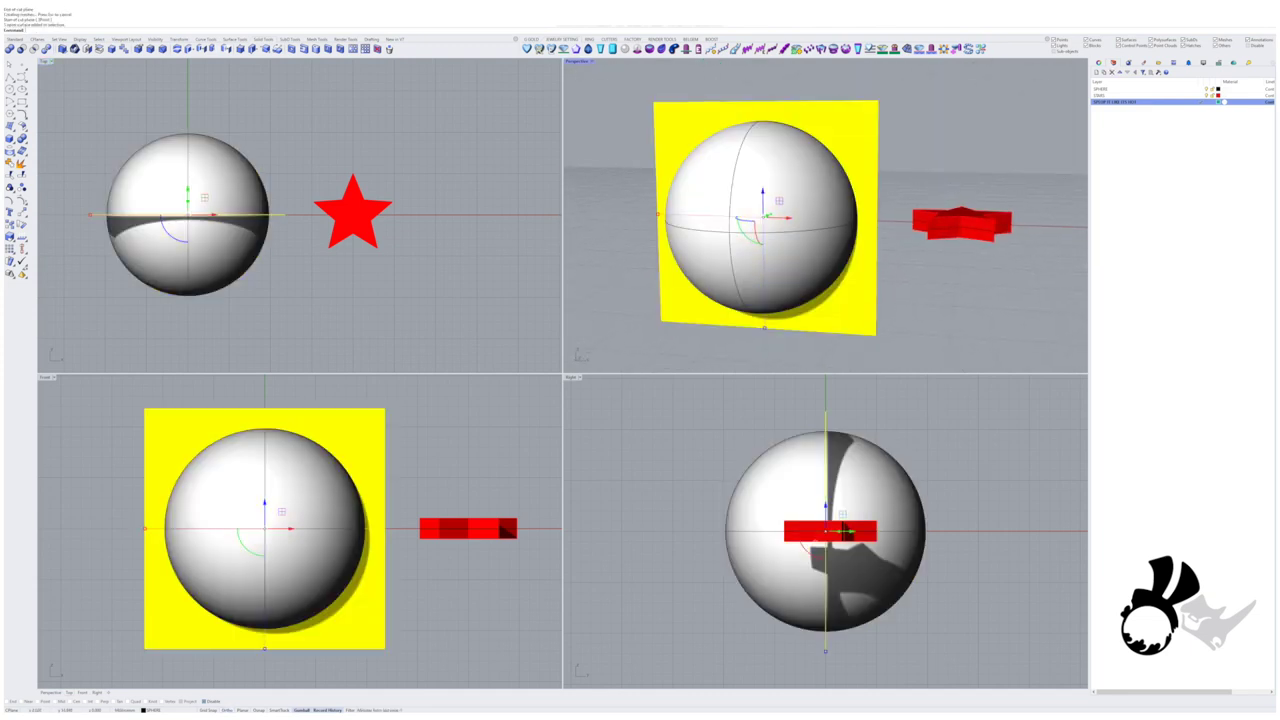
pyautogui.write('Flip')
pyautogui.press('Return')
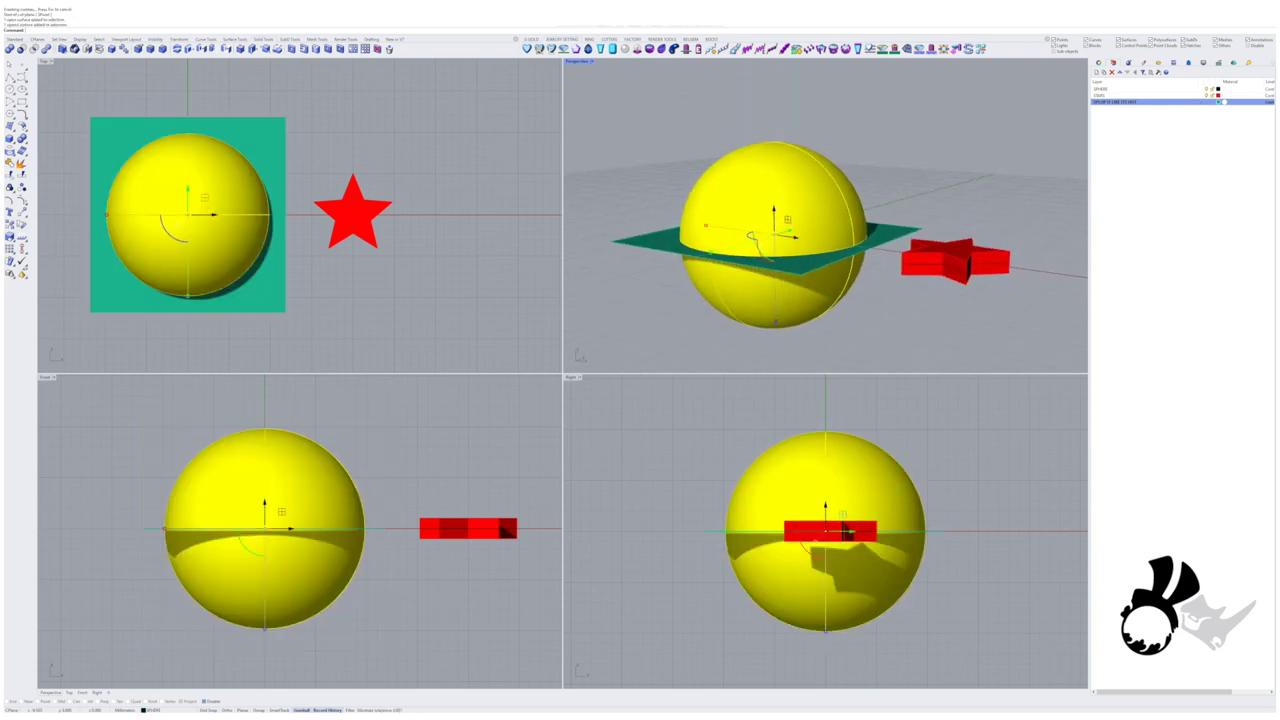
pyautogui.hotkey('ctrl', 'z')
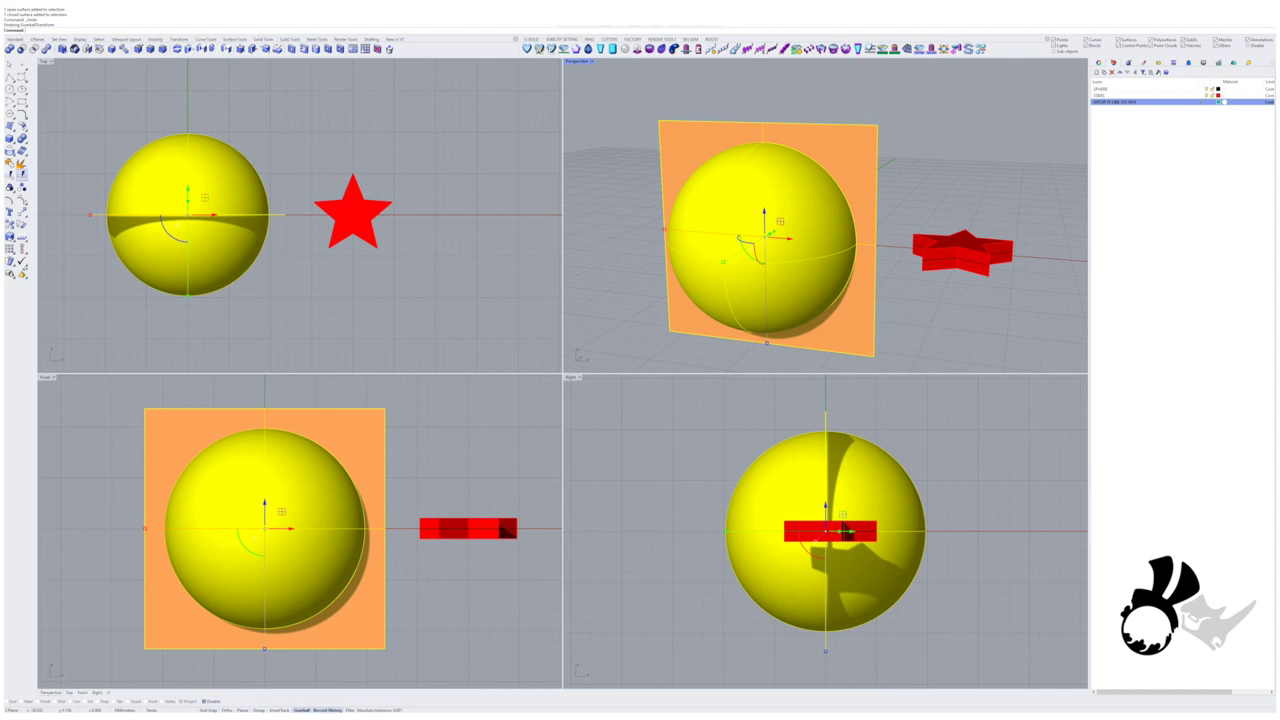
# Split the sphere with the plane, delete one half and the plane, and select the hemisphere
pyautogui.press('Return')
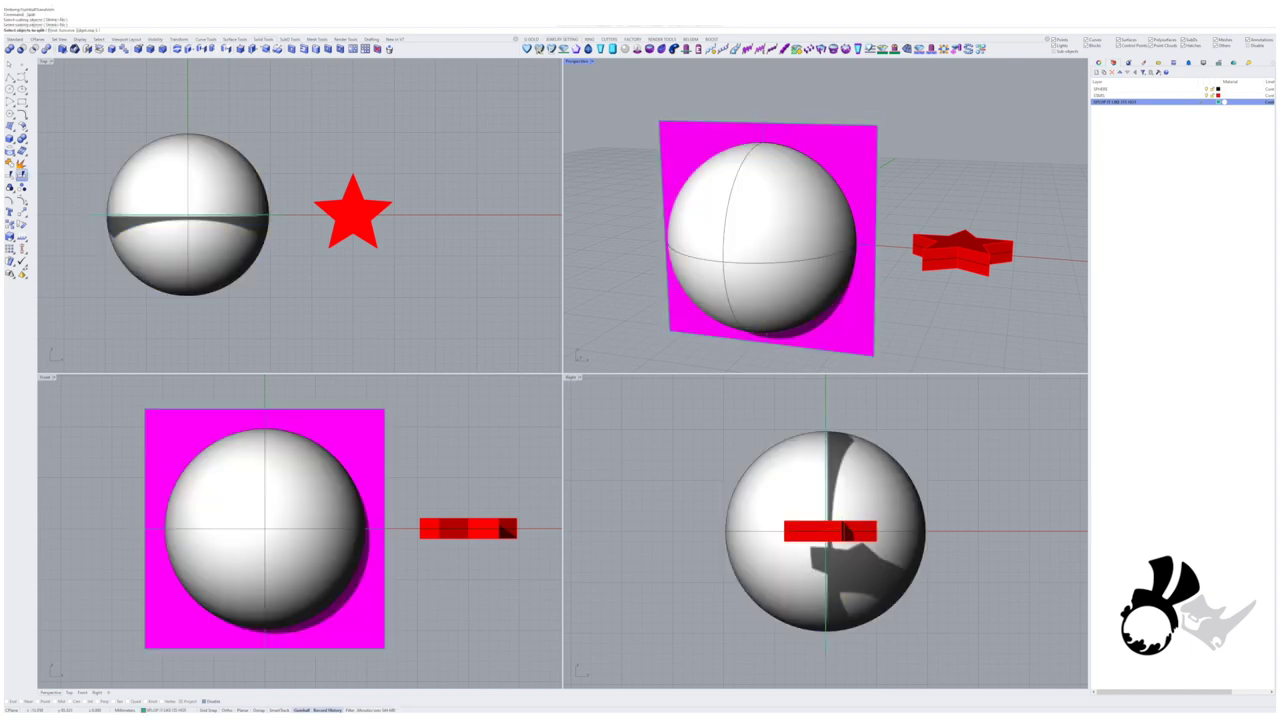
pyautogui.click(230, 500)
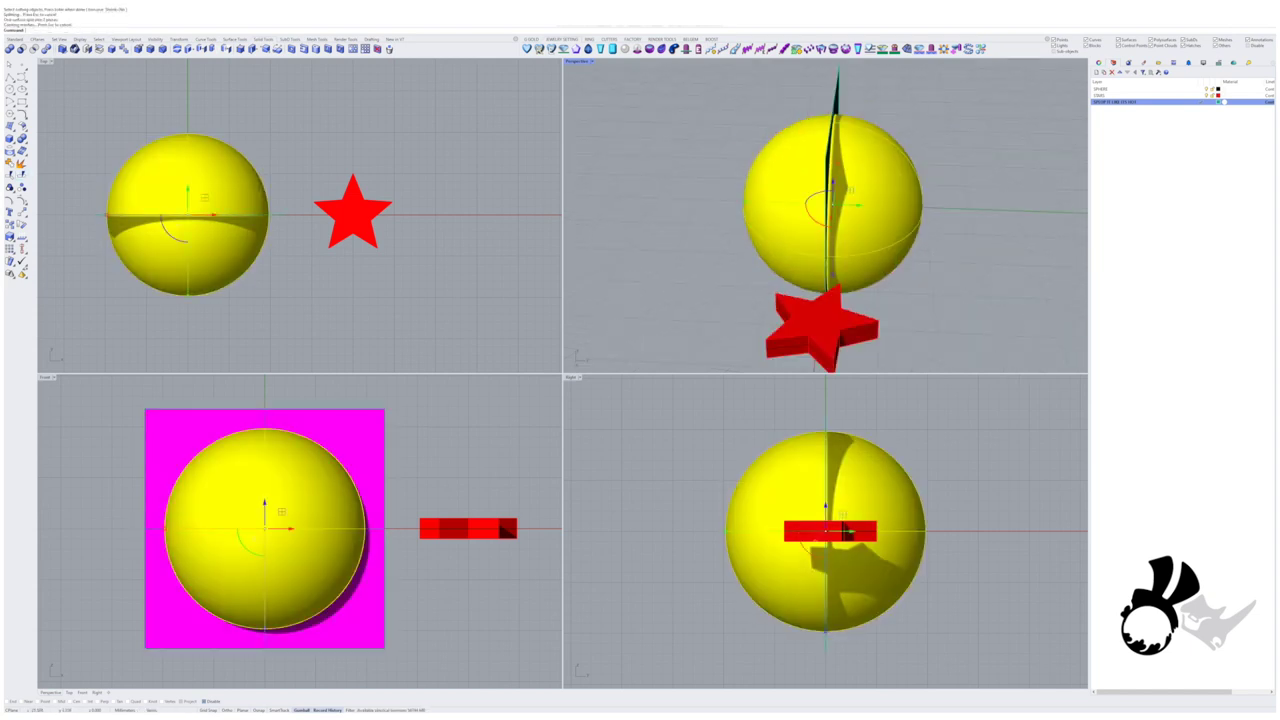
pyautogui.press('Return')
pyautogui.press('Delete')
pyautogui.press('Delete')
pyautogui.moveTo(900, 300); pyautogui.dragTo(830, 300, button='right')
pyautogui.click(750, 230)
# Shrink the hemisphere to its trimmed edges and rebuild it with new U and V point counts
pyautogui.click(22, 126)
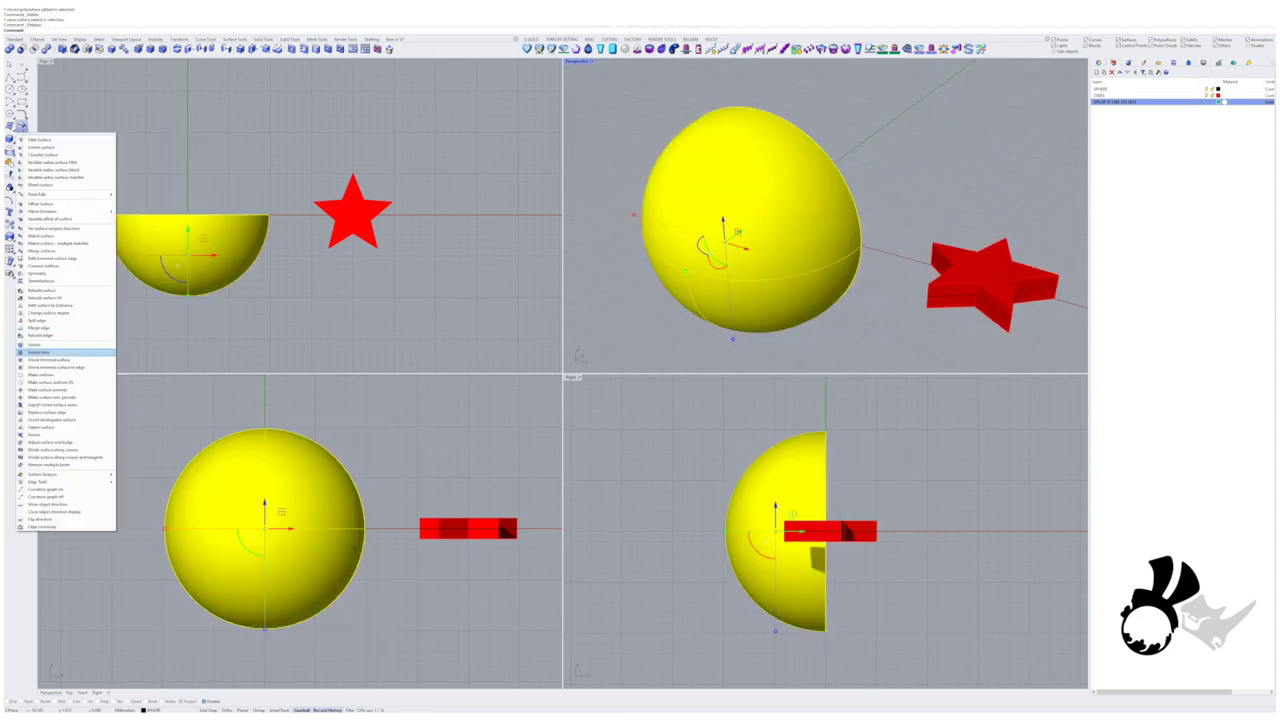
pyautogui.click(40, 352)
pyautogui.click(22, 126)
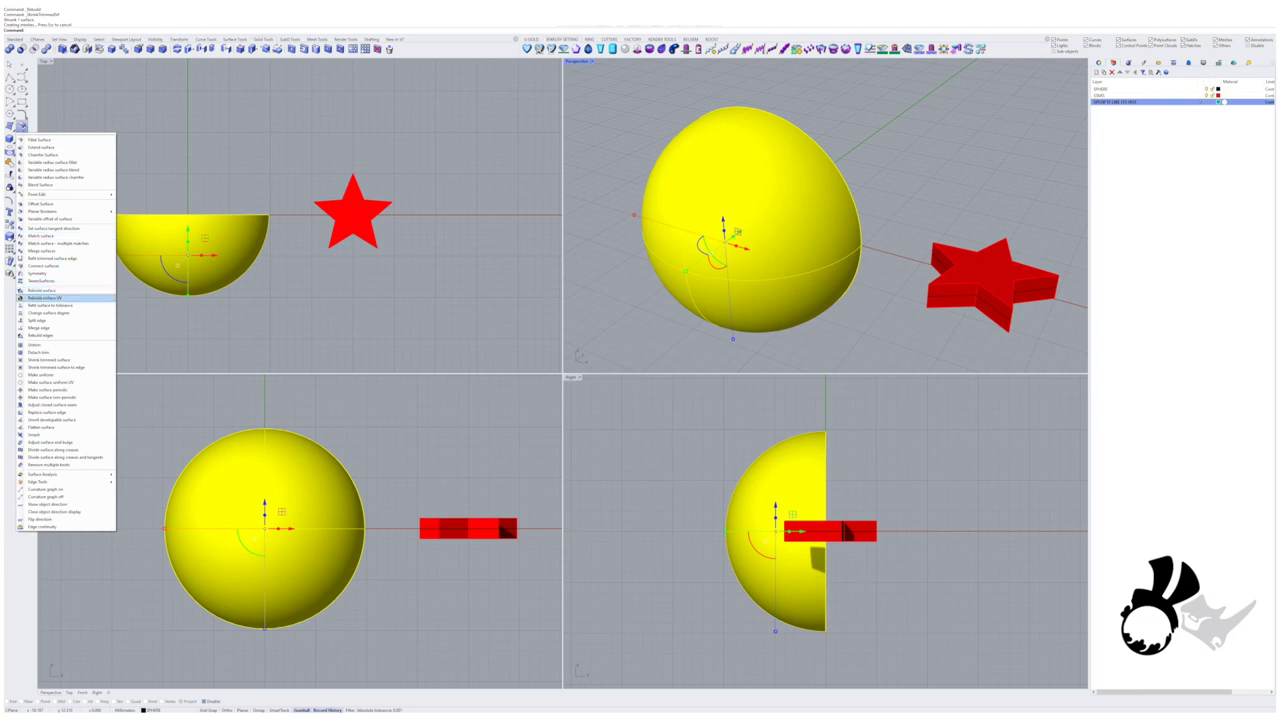
pyautogui.click(40, 295)
pyautogui.press('Tab')
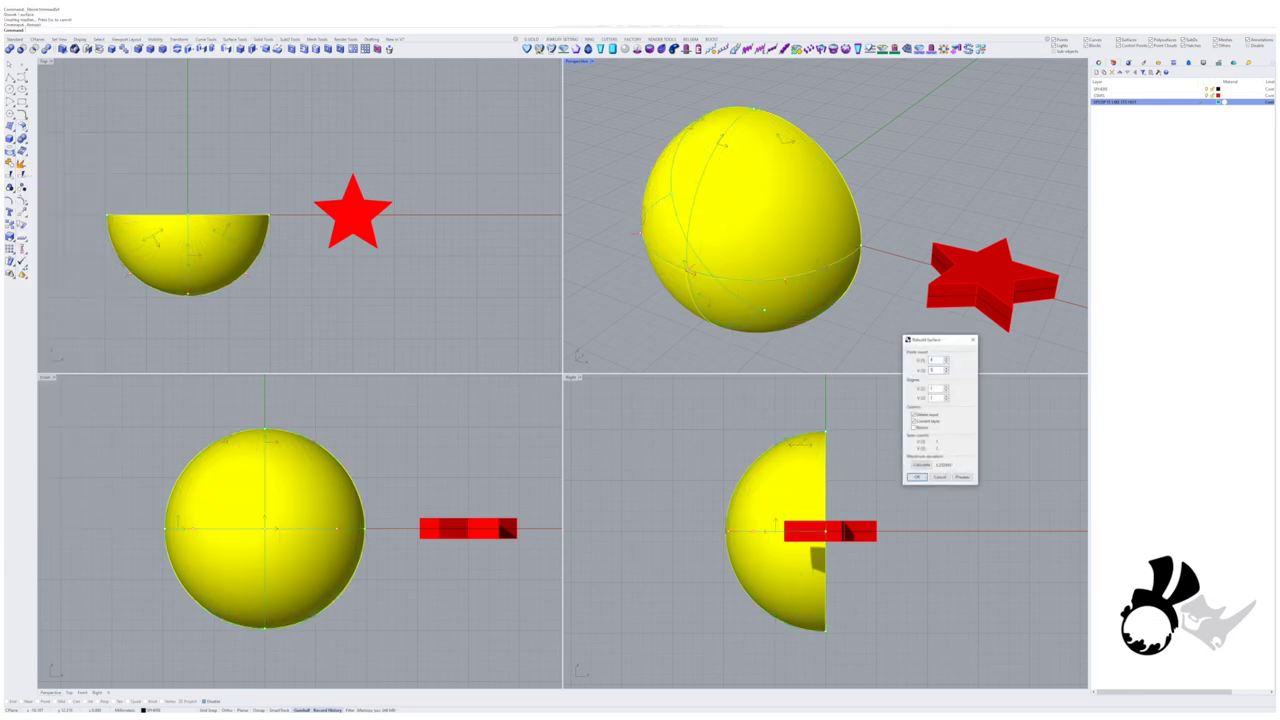
pyautogui.click(916, 476)
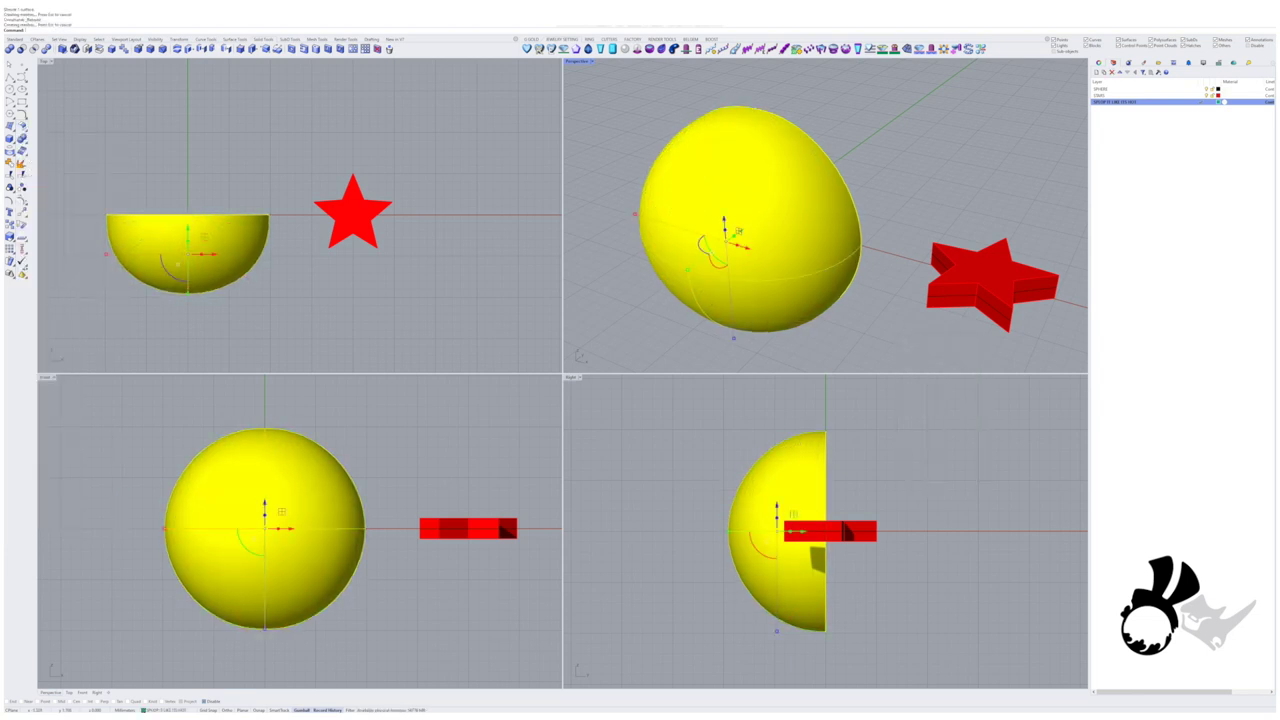
pyautogui.moveTo(820, 250)
pyautogui.mouseDown(button='right')
pyautogui.moveTo(860, 240)
pyautogui.moveTo(840, 220)
pyautogui.moveTo(830, 235)
pyautogui.mouseUp(button='right')
# Run Splop on the star, set its reference sphere, and wrap a first star onto the sphere's top
pyautogui.click(352, 212)
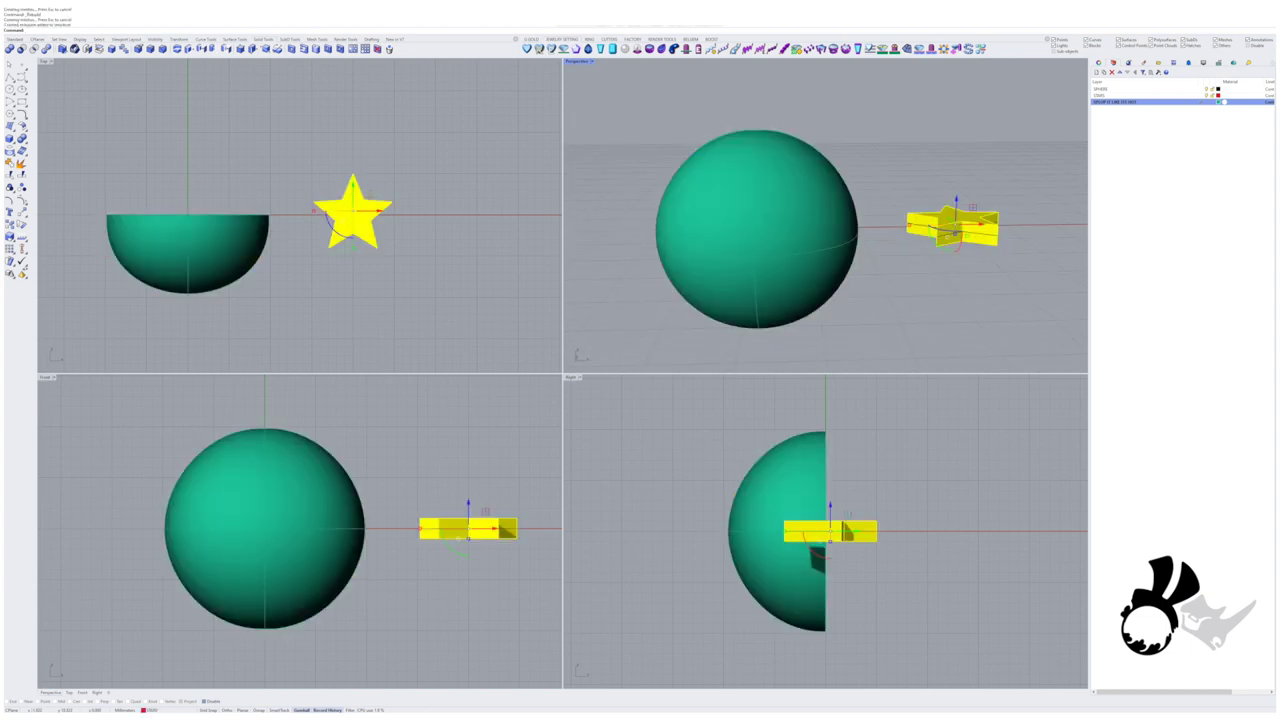
pyautogui.write('Splop')
pyautogui.press('Return')
pyautogui.click(352, 212)
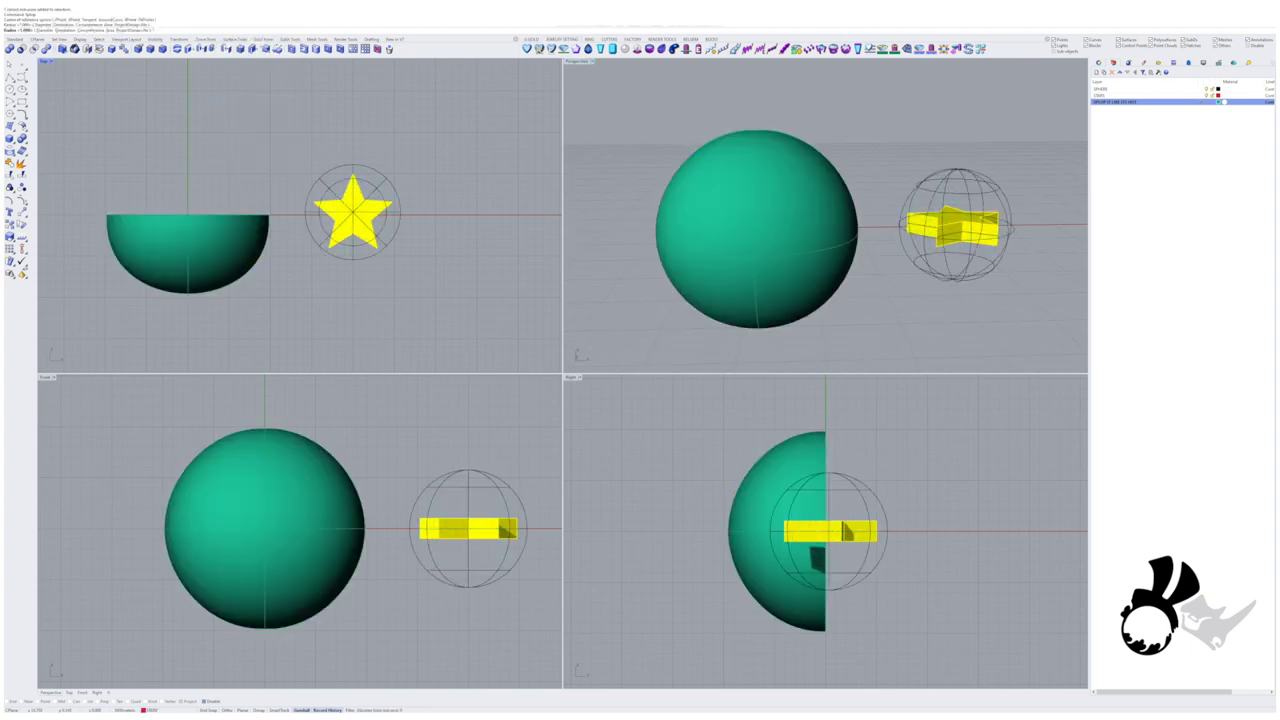
pyautogui.click(399, 212)
pyautogui.click(786, 166)
pyautogui.click(780, 164)
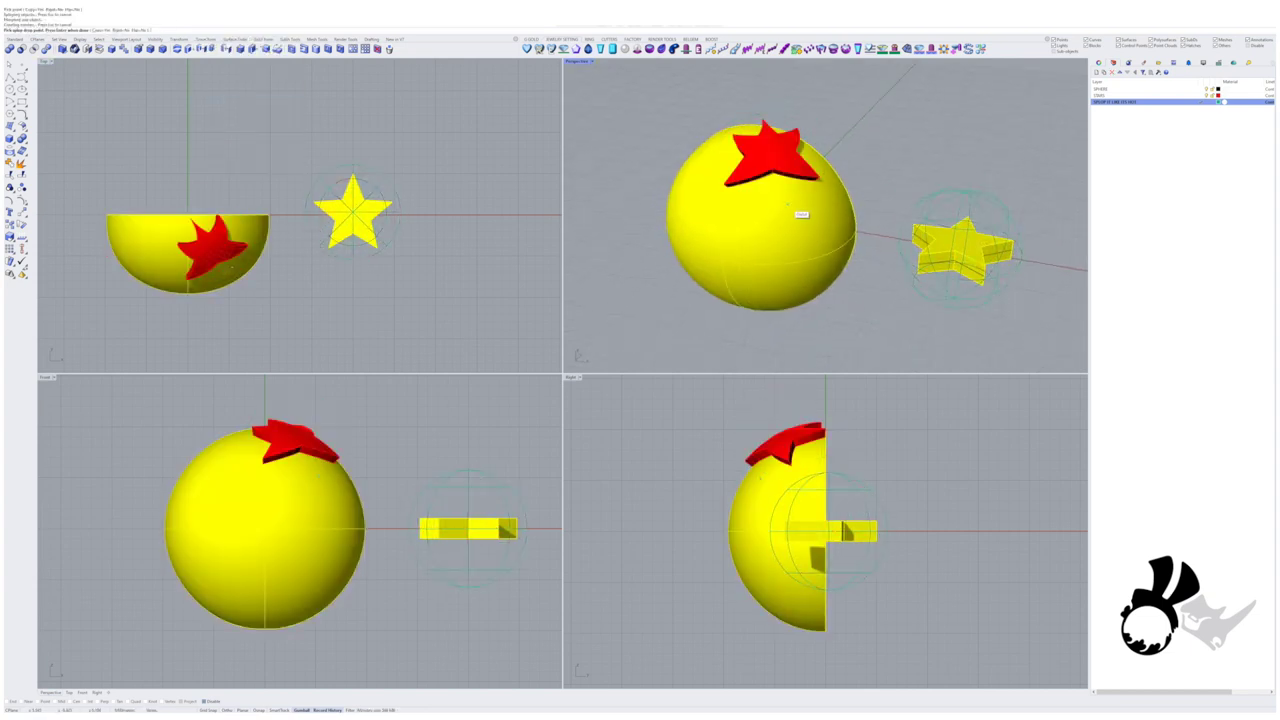
pyautogui.moveTo(800, 211); pyautogui.dragTo(760, 234, button='right')
# Wrap eight more stars around the sphere's sides, finish, and window-select the star pieces
pyautogui.click(792, 236)
pyautogui.click(756, 234)
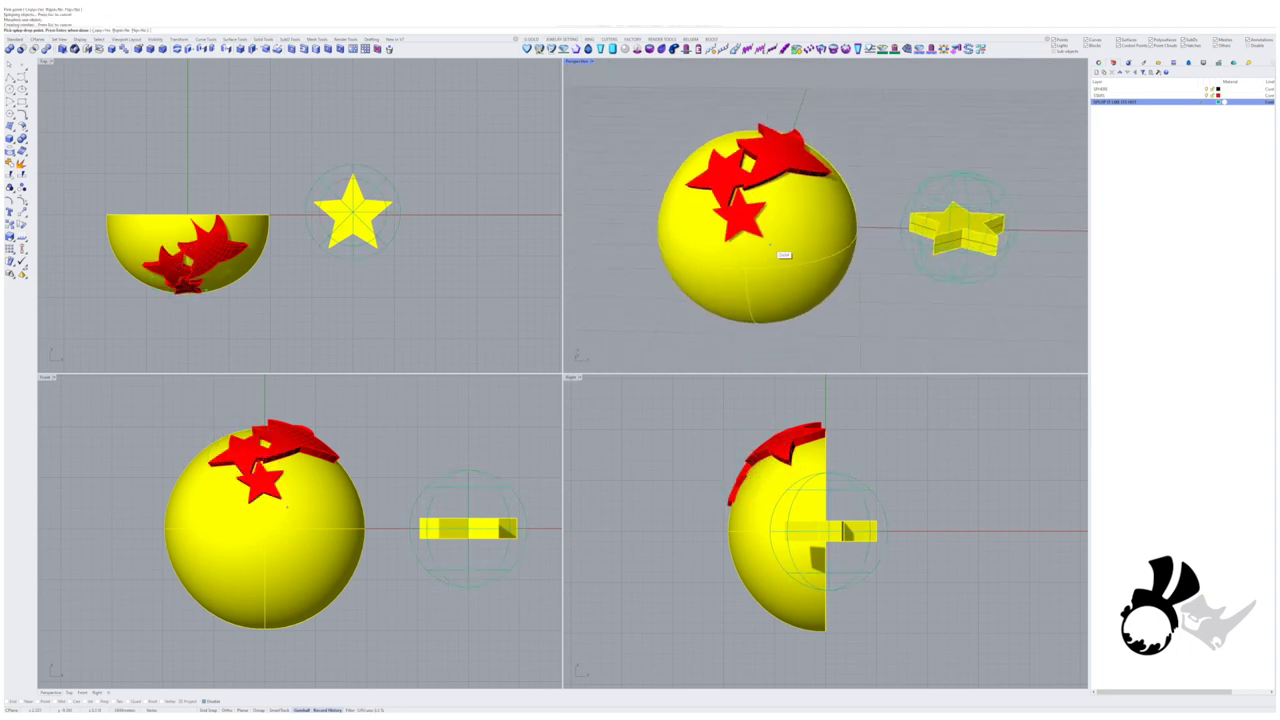
pyautogui.click(780, 245)
pyautogui.moveTo(780, 245); pyautogui.dragTo(770, 190, button='right')
pyautogui.click(710, 252)
pyautogui.click(718, 246)
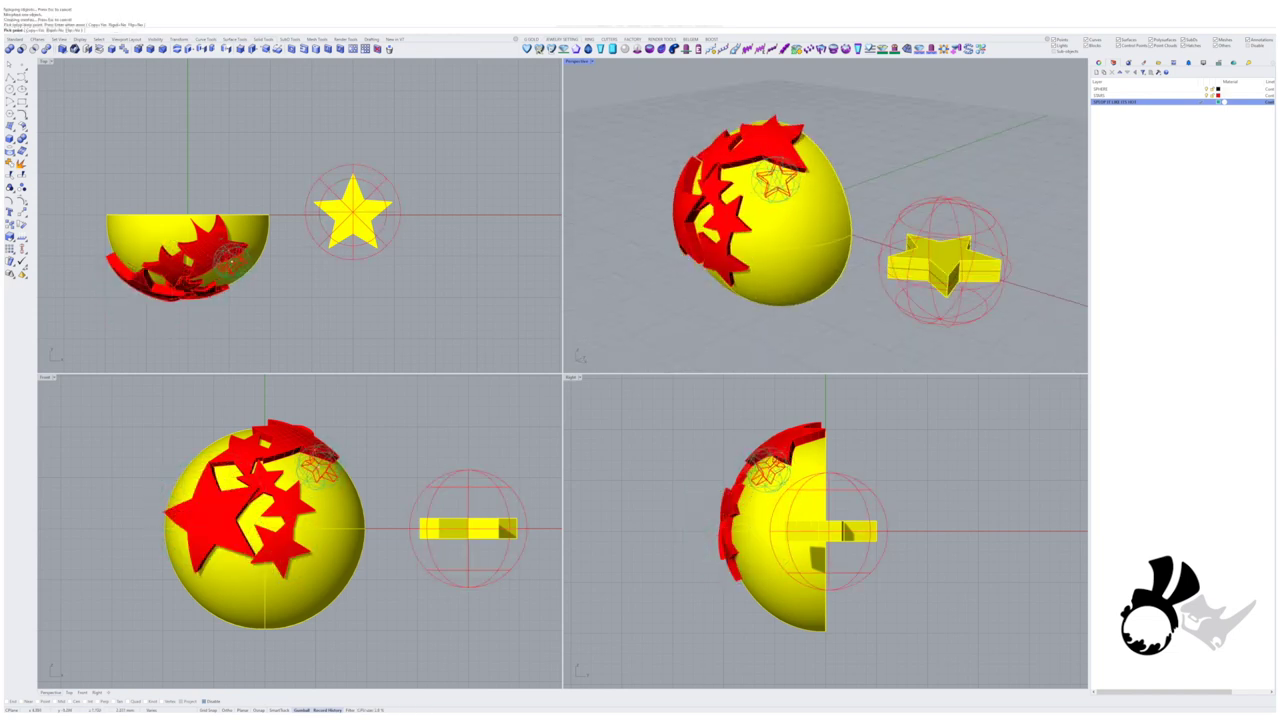
pyautogui.click(780, 180)
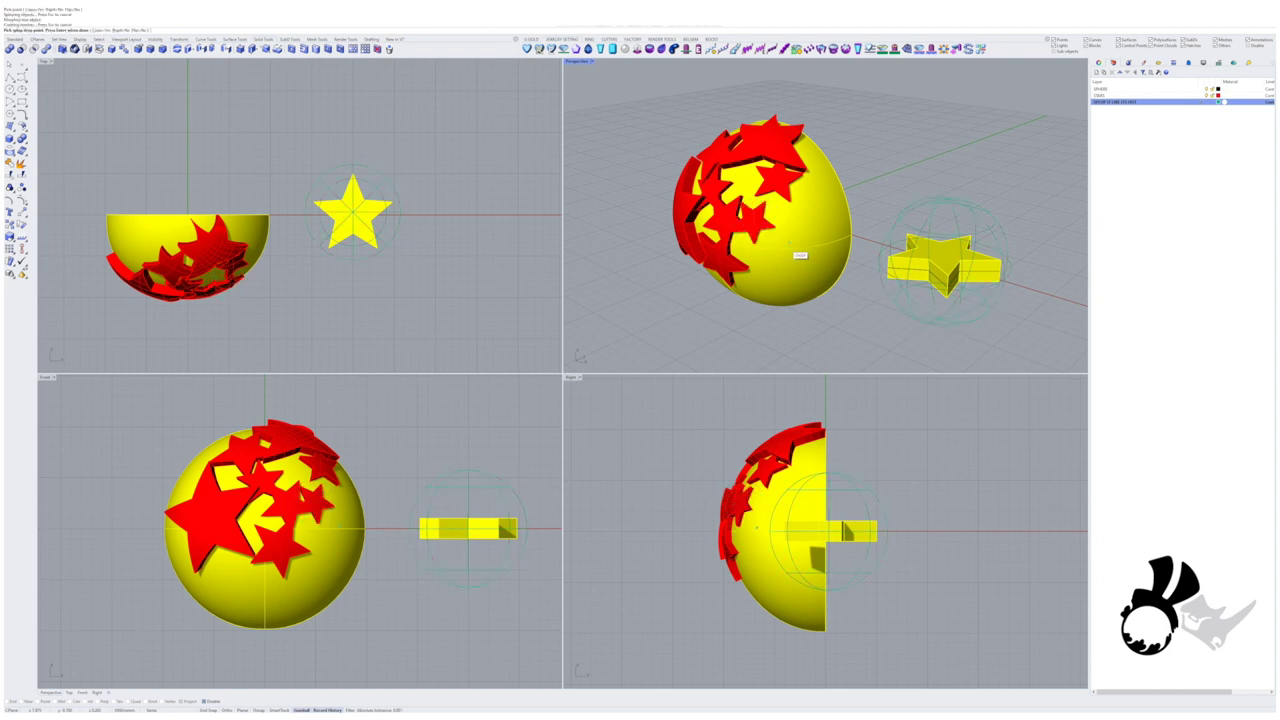
pyautogui.moveTo(757, 238)
pyautogui.mouseDown(button='right')
pyautogui.moveTo(820, 270)
pyautogui.moveTo(777, 234)
pyautogui.moveTo(800, 205)
pyautogui.moveTo(760, 225)
pyautogui.mouseUp(button='right')
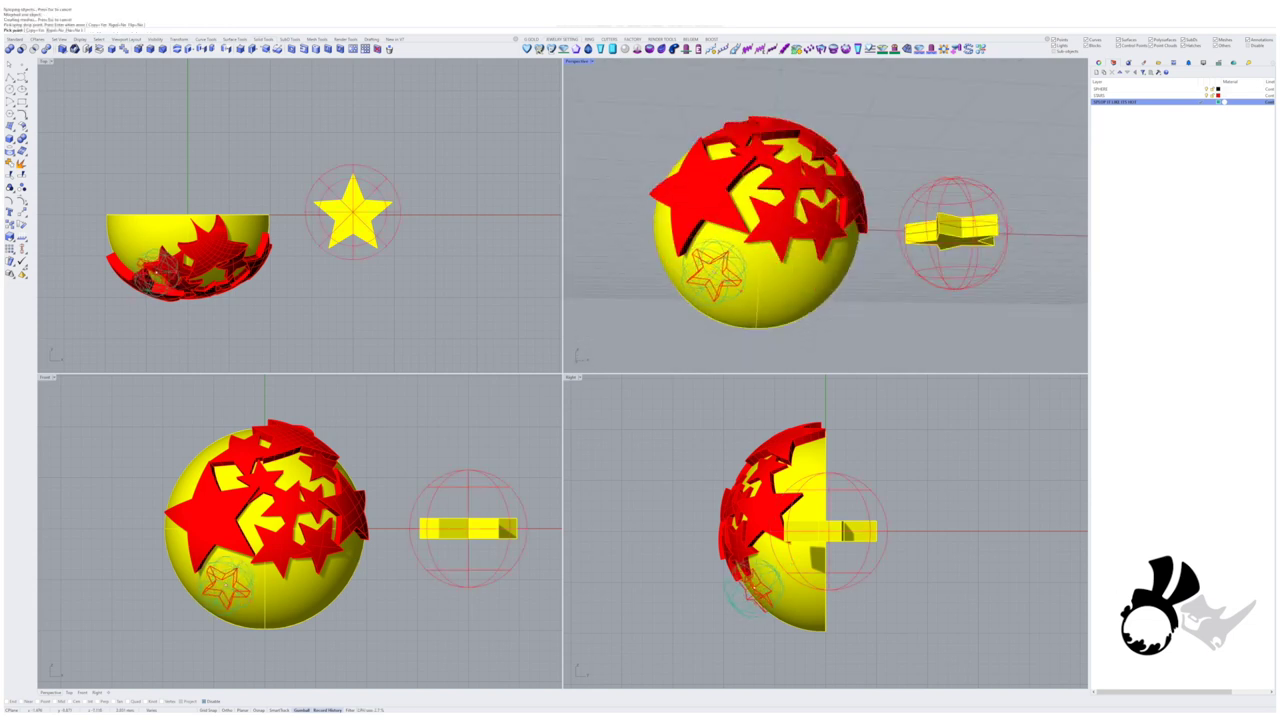
pyautogui.click(705, 265)
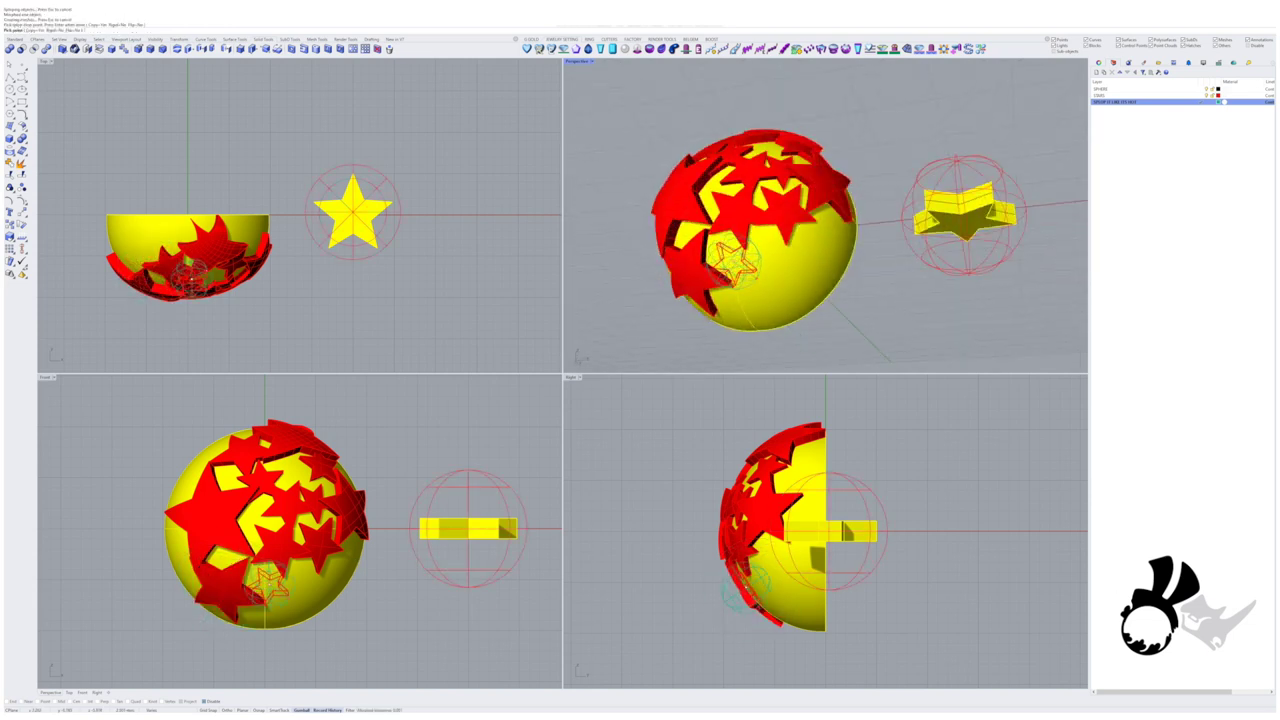
pyautogui.moveTo(730, 257); pyautogui.dragTo(820, 226, button='right')
pyautogui.click(742, 258)
pyautogui.press('Return')
pyautogui.moveTo(893, 370); pyautogui.dragTo(893, 370)
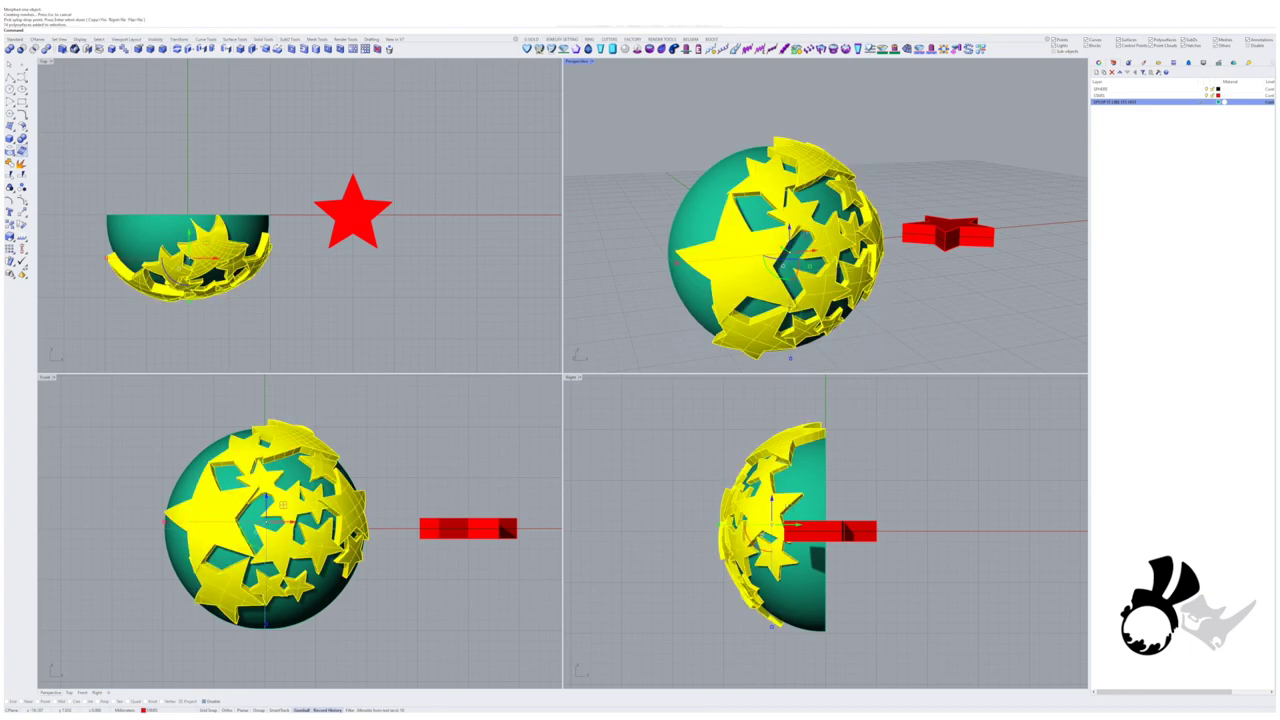
# Boolean-union the stars into one solid and offset the sphere surface by distance 1
pyautogui.click(22, 146)
pyautogui.moveTo(820, 226); pyautogui.dragTo(600, 200, button='right')
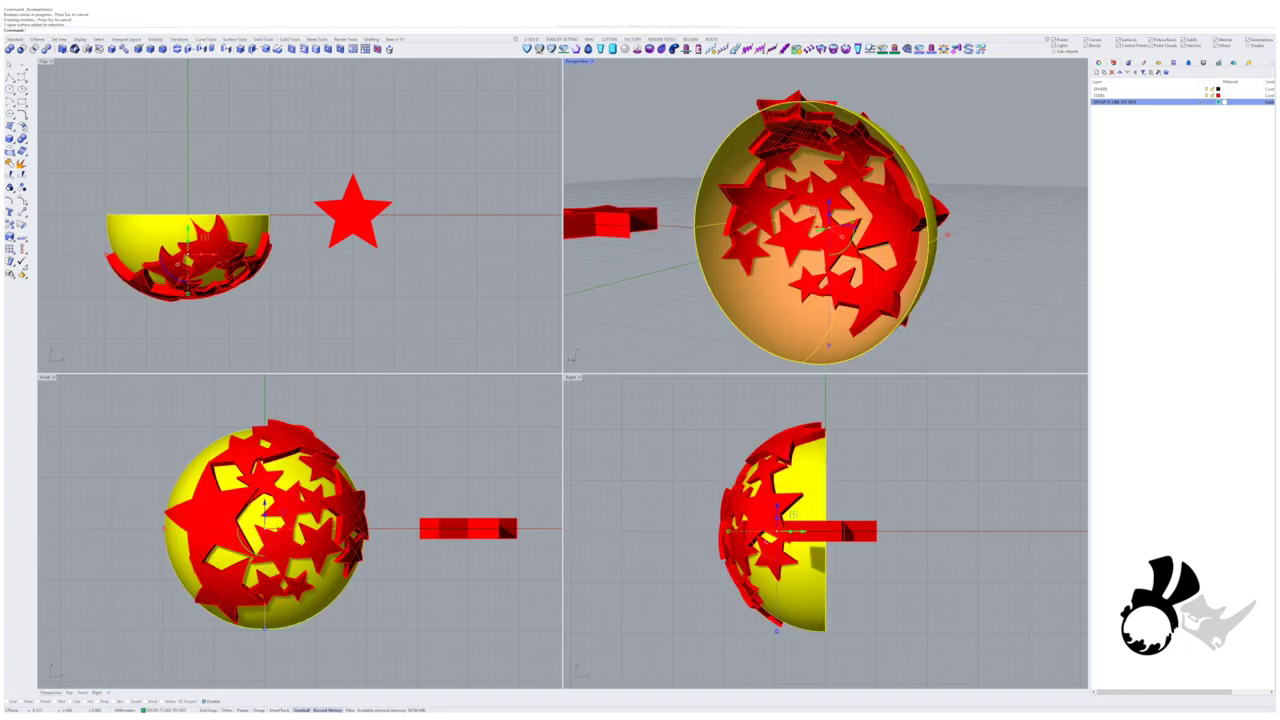
pyautogui.click(22, 126)
pyautogui.click(150, 212)
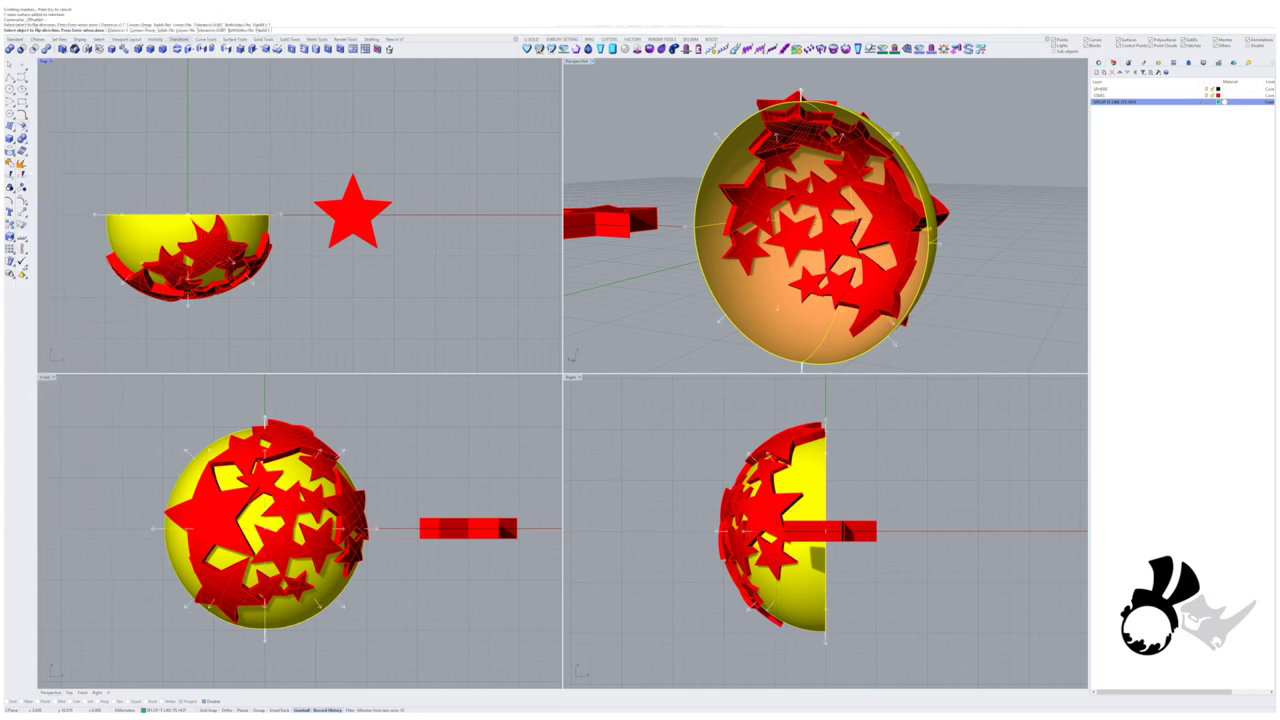
pyautogui.press('Return')
pyautogui.moveTo(820, 230); pyautogui.dragTo(720, 225, button='right')
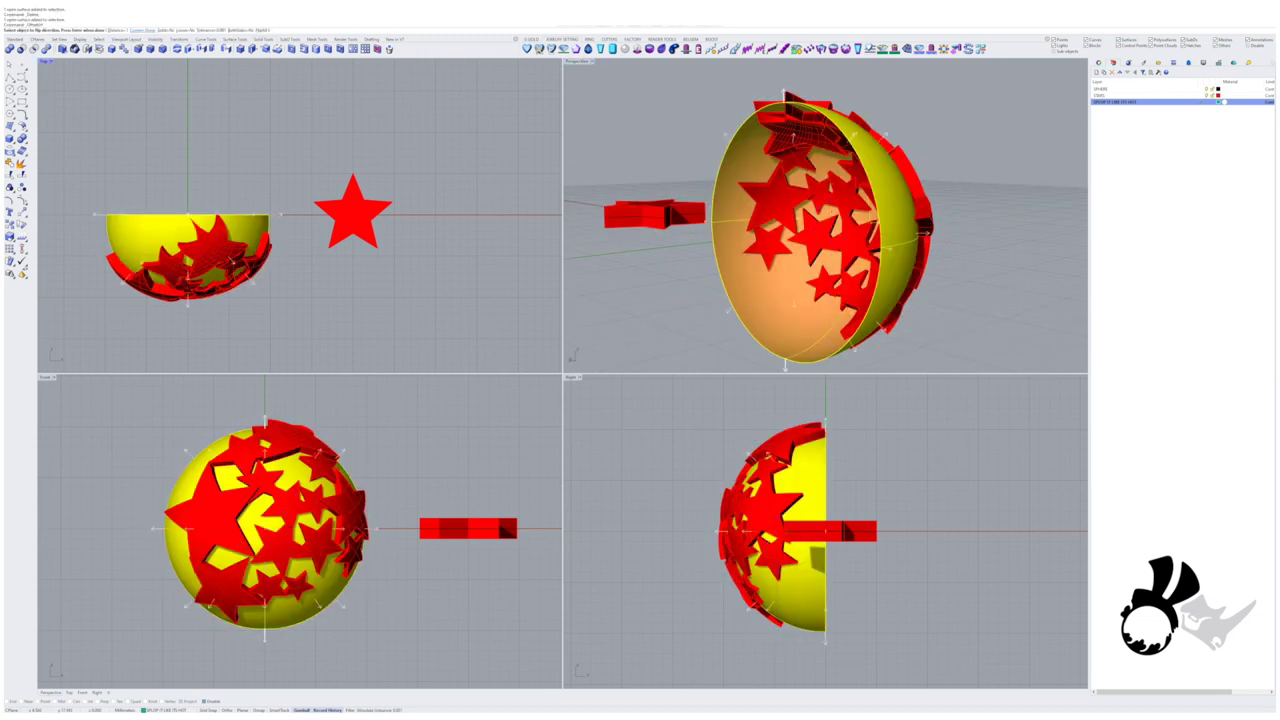
pyautogui.write('d')
pyautogui.press('Return')
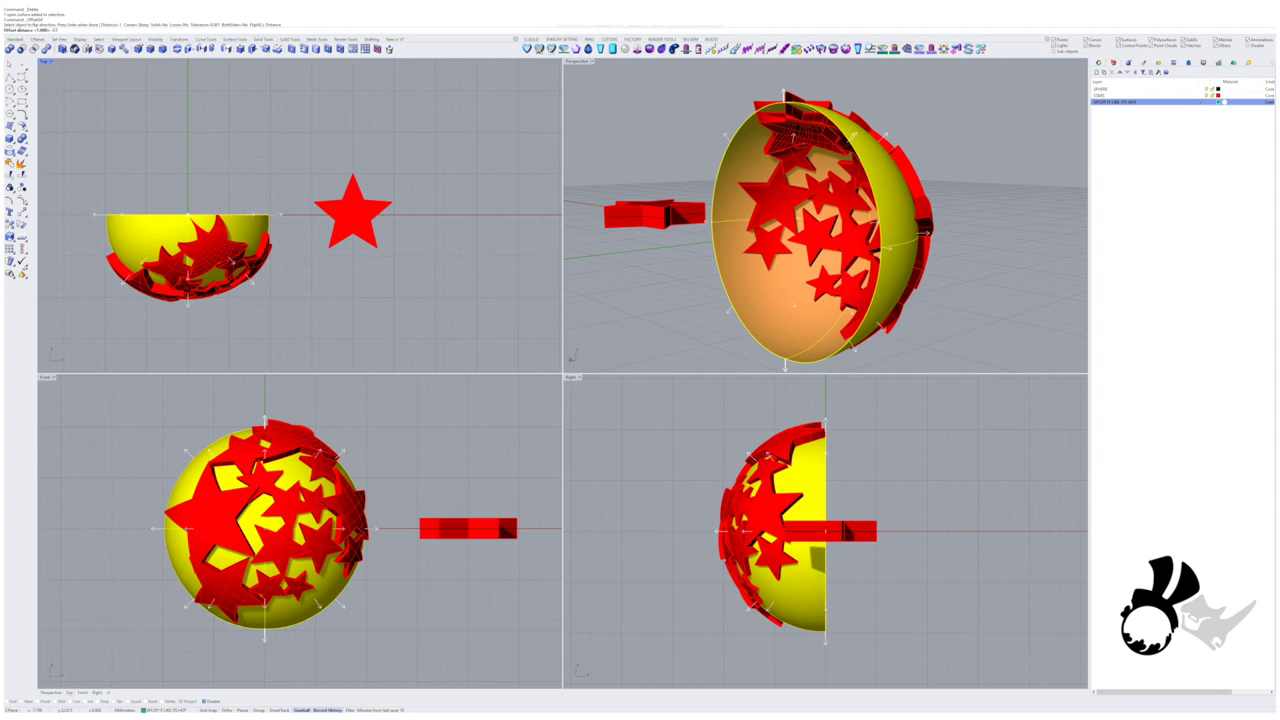
pyautogui.press('Return')
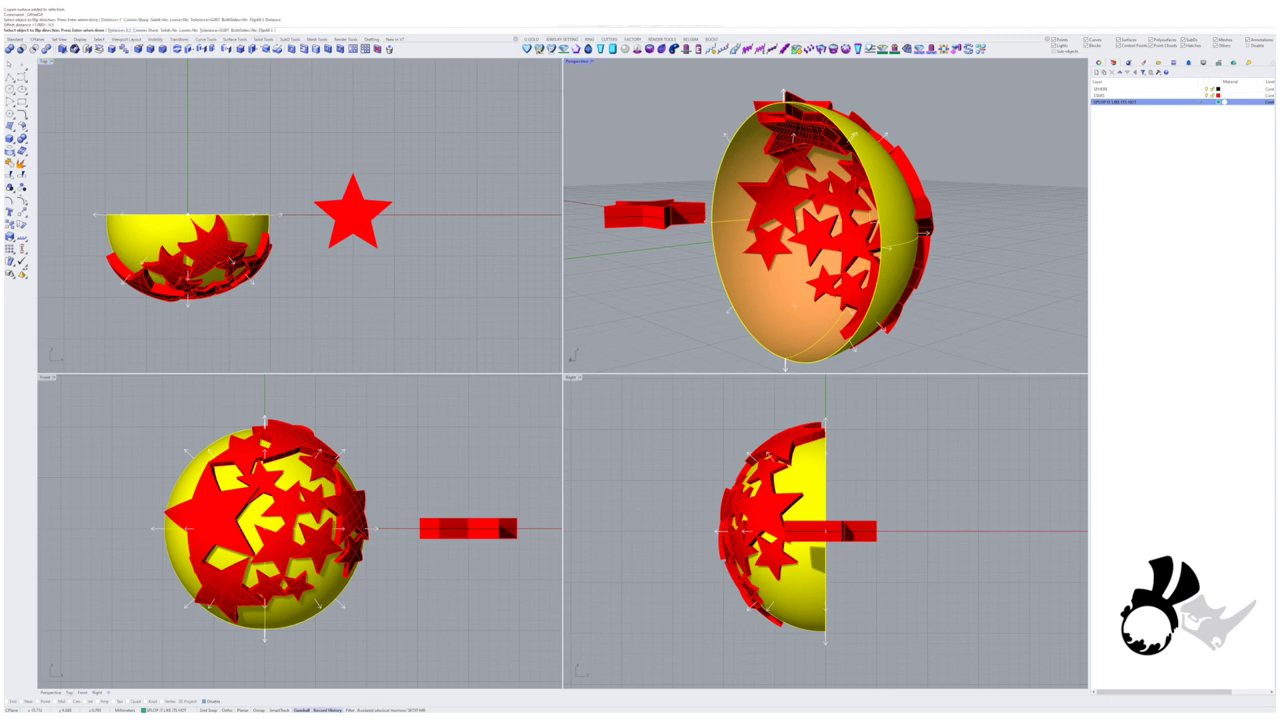
# Select everything and flip the surface direction of the offset sphere
pyautogui.hotkey('ctrl', 'a')
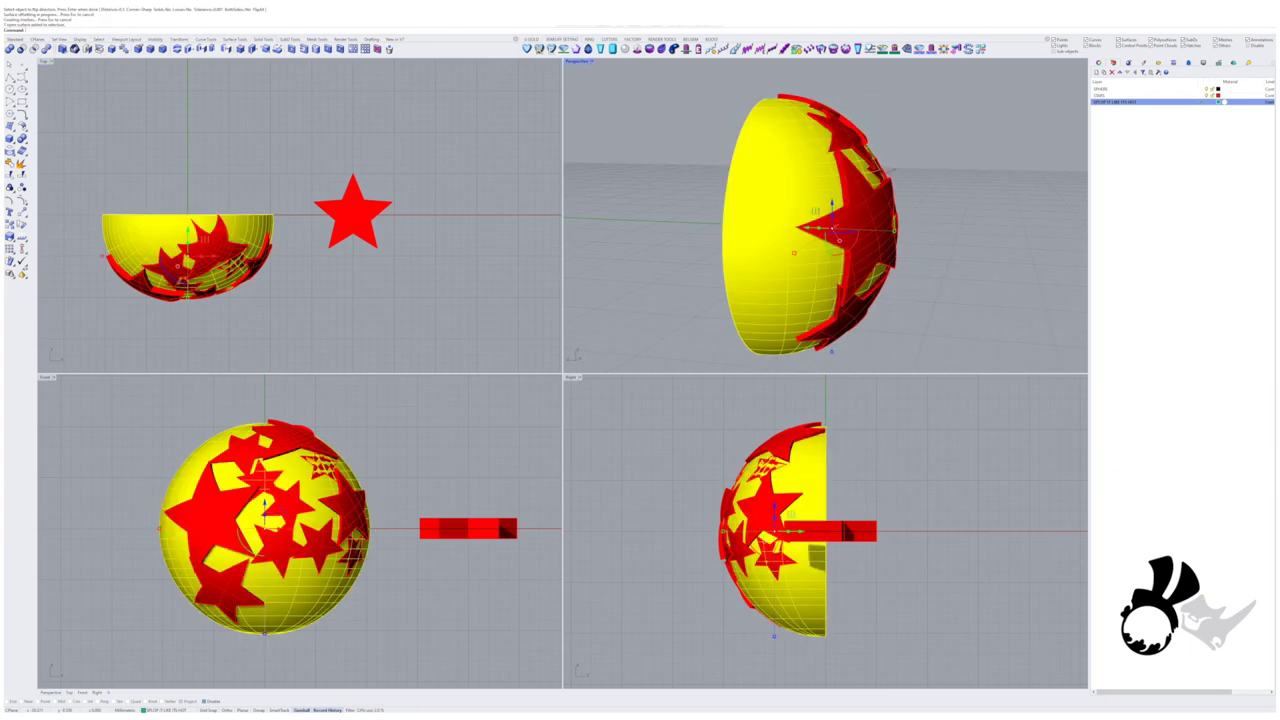
pyautogui.write('Flip')
pyautogui.press('Return')
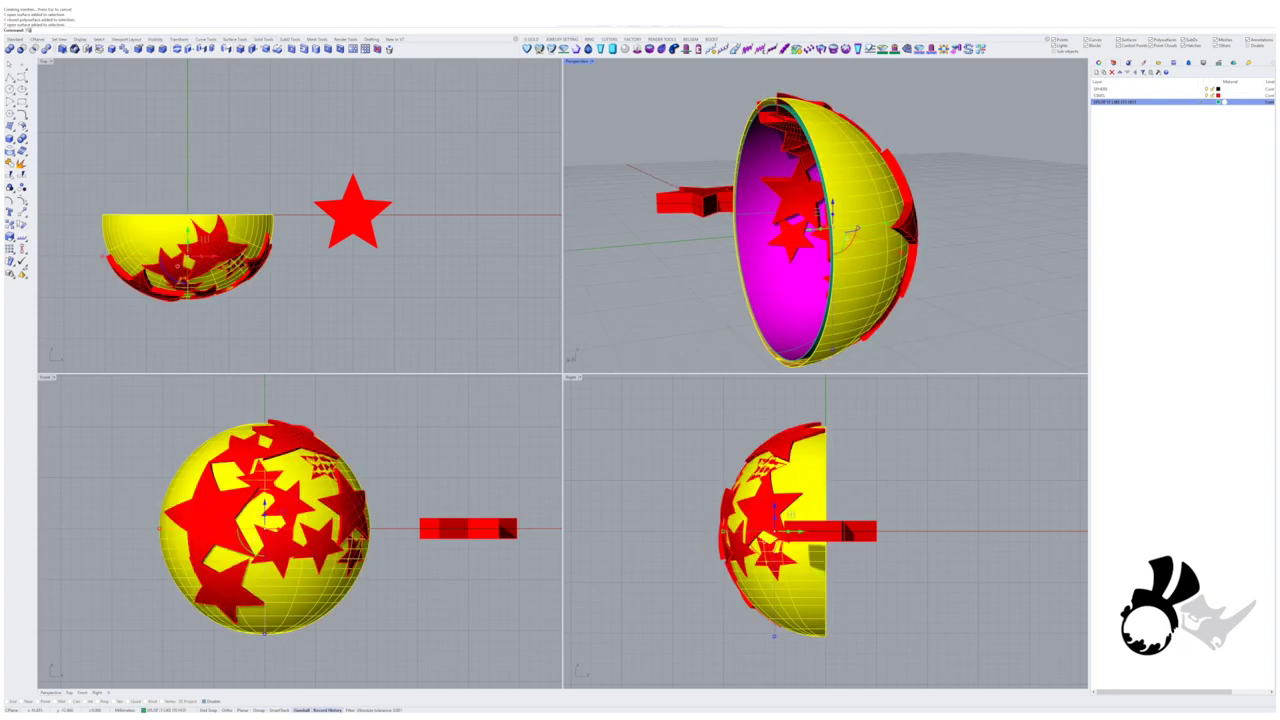
pyautogui.press('Return')
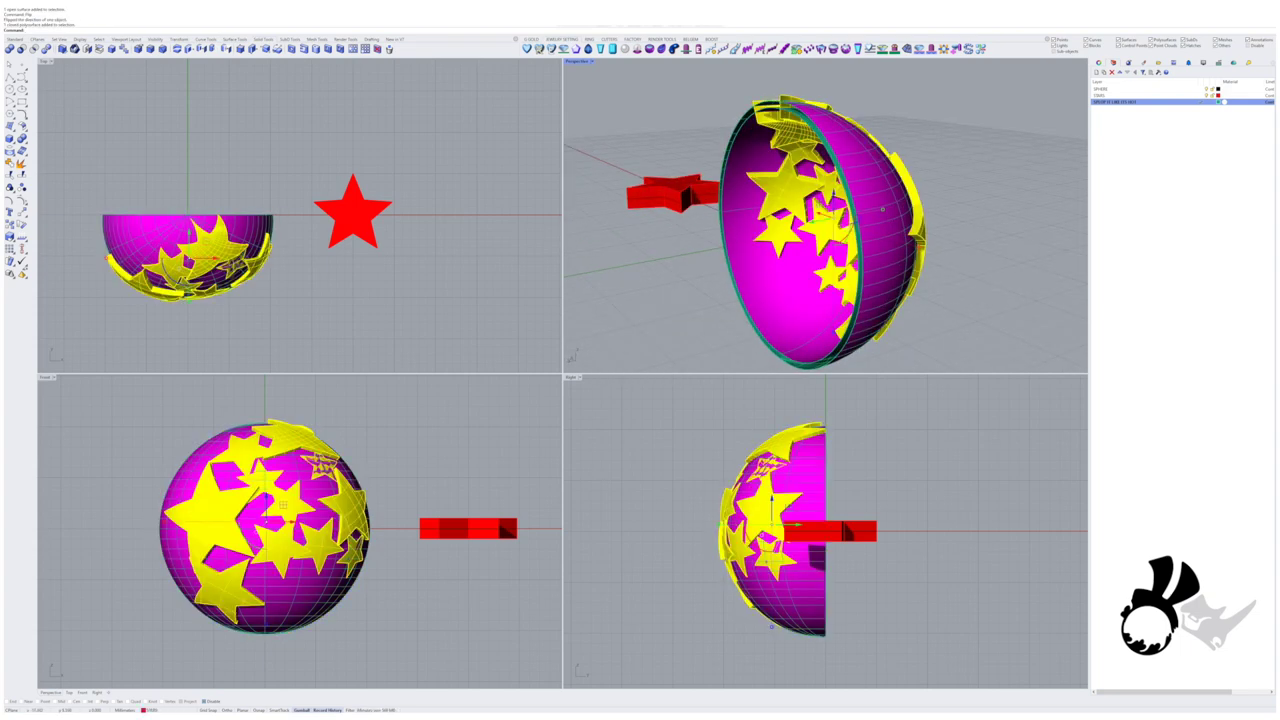
# BooleanSplit the stars with the sphere, delete the outer sphere, and pick leftover star pieces
pyautogui.write('BooleanSplit')
pyautogui.press('Return')
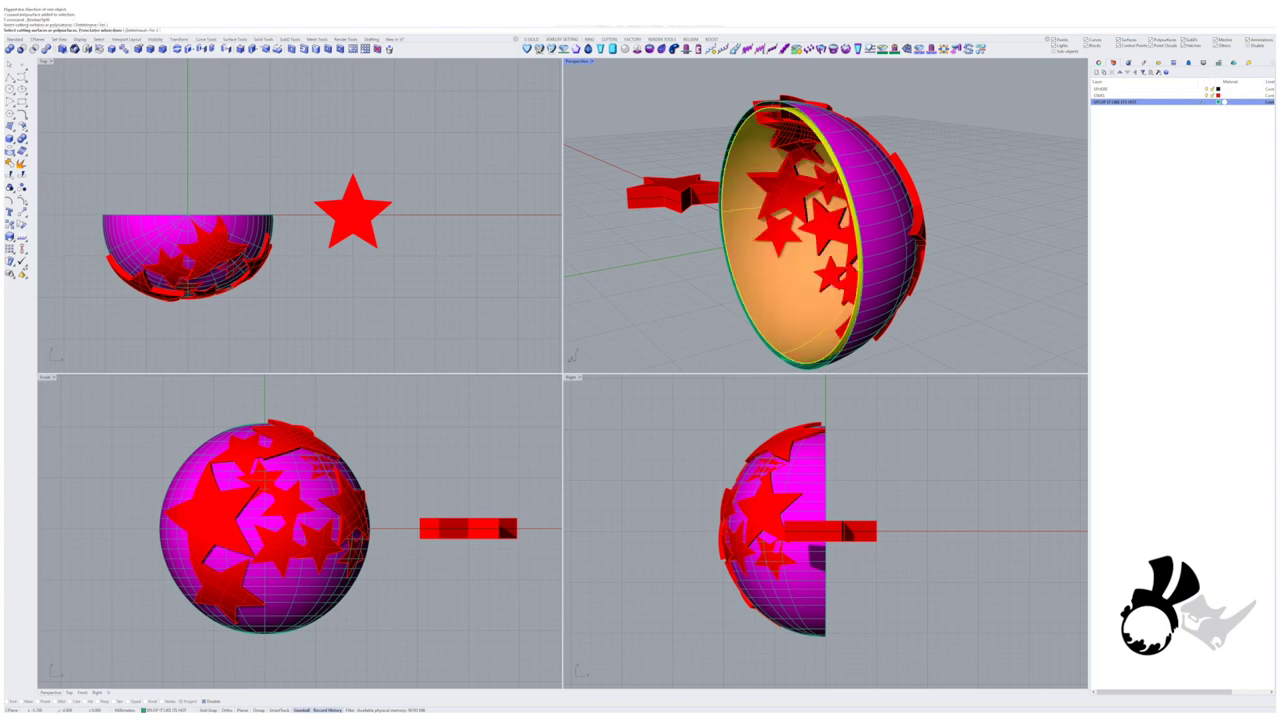
pyautogui.click(883, 209)
pyautogui.press('Return')
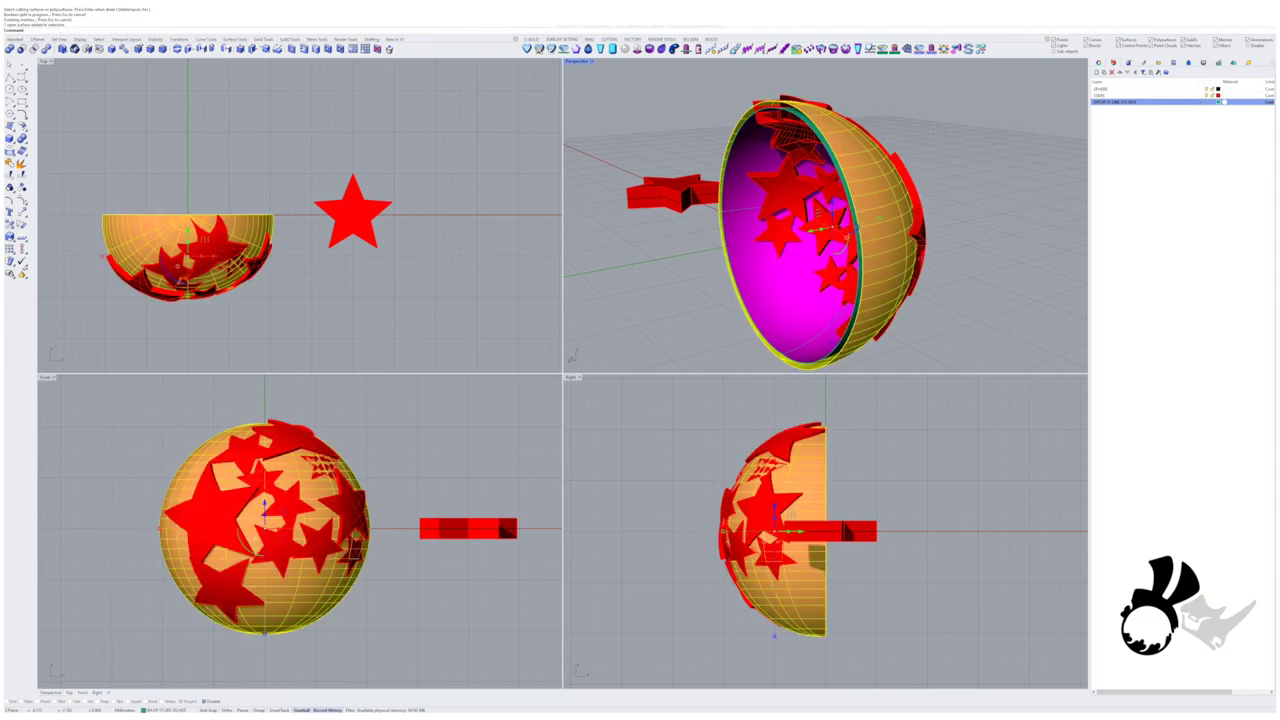
pyautogui.press('Delete')
pyautogui.scroll(3, 866, 265)
pyautogui.click(866, 265)
# Delete the leftover star pieces and the reference star and block
pyautogui.press('Delete')
pyautogui.scroll(-3, 866, 265)
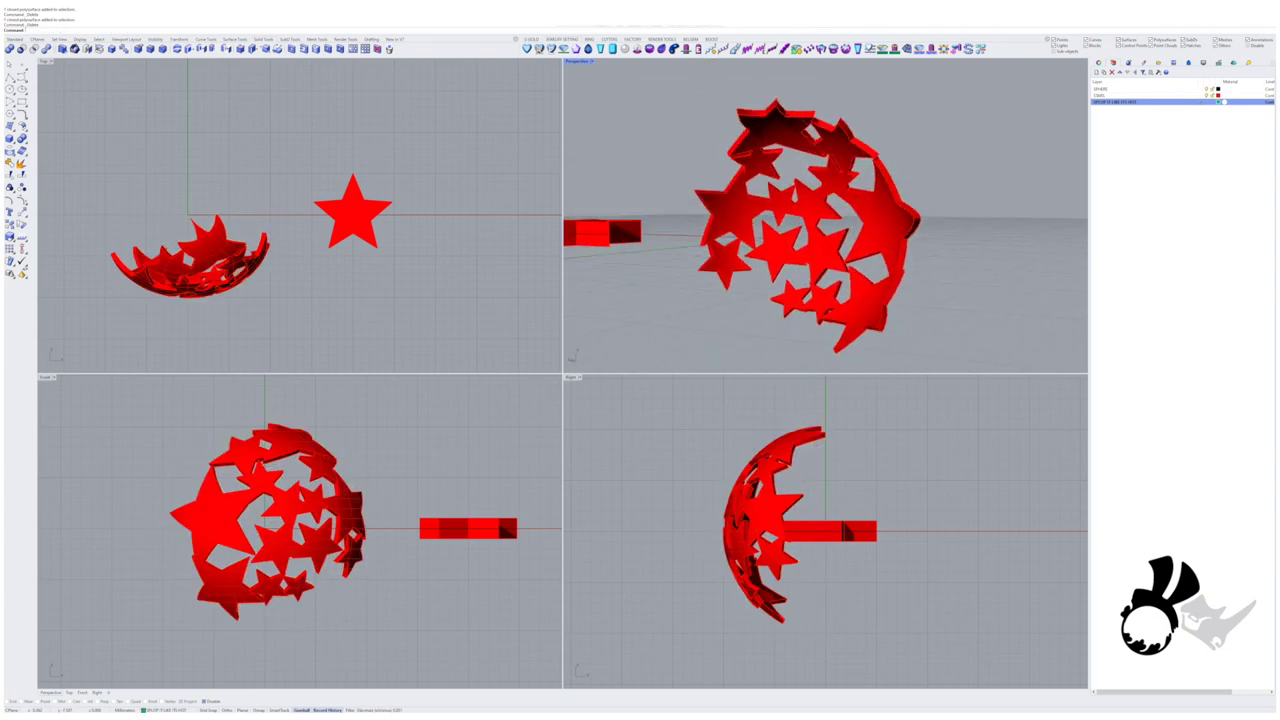
pyautogui.moveTo(866, 265); pyautogui.dragTo(815, 250, button='right')
pyautogui.click(965, 240)
pyautogui.press('Delete')
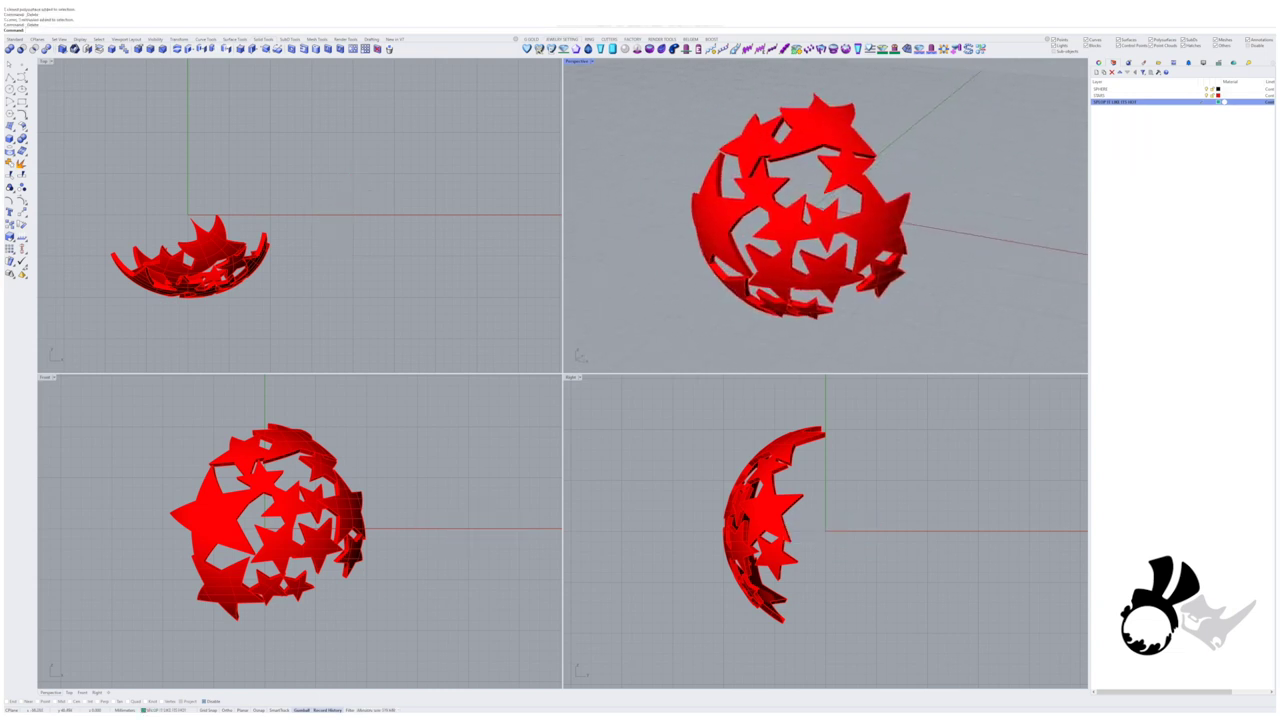
# Switch the Perspective viewport to Rendered, then Raytraced, and maximize it
pyautogui.click(580, 61)
pyautogui.click(600, 146)
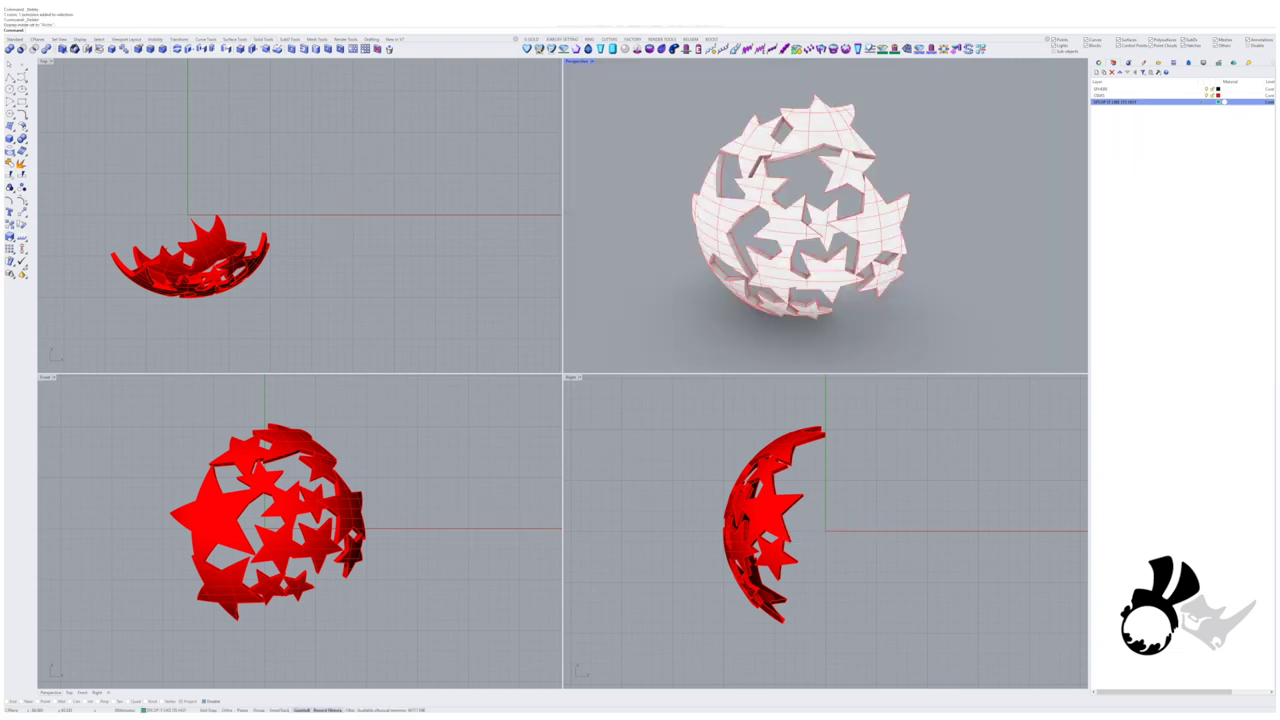
pyautogui.click(580, 61)
pyautogui.click(600, 154)
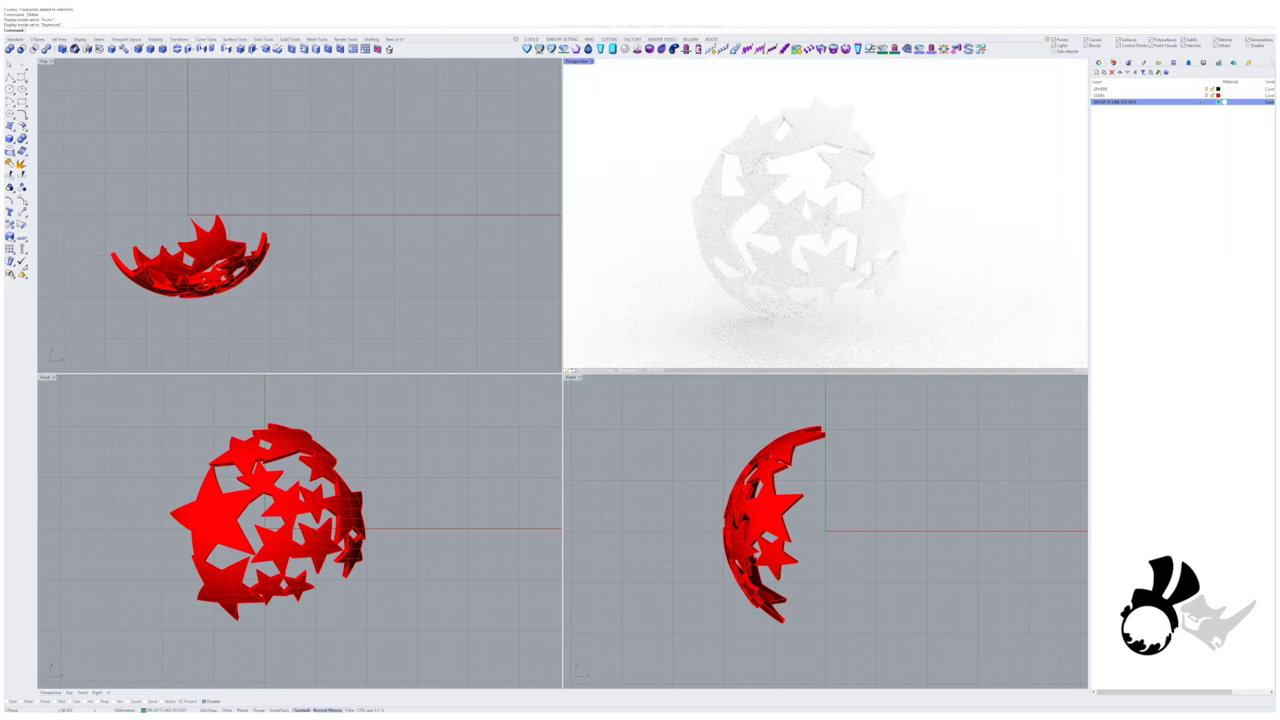
pyautogui.hotkey('ctrl', 'm')
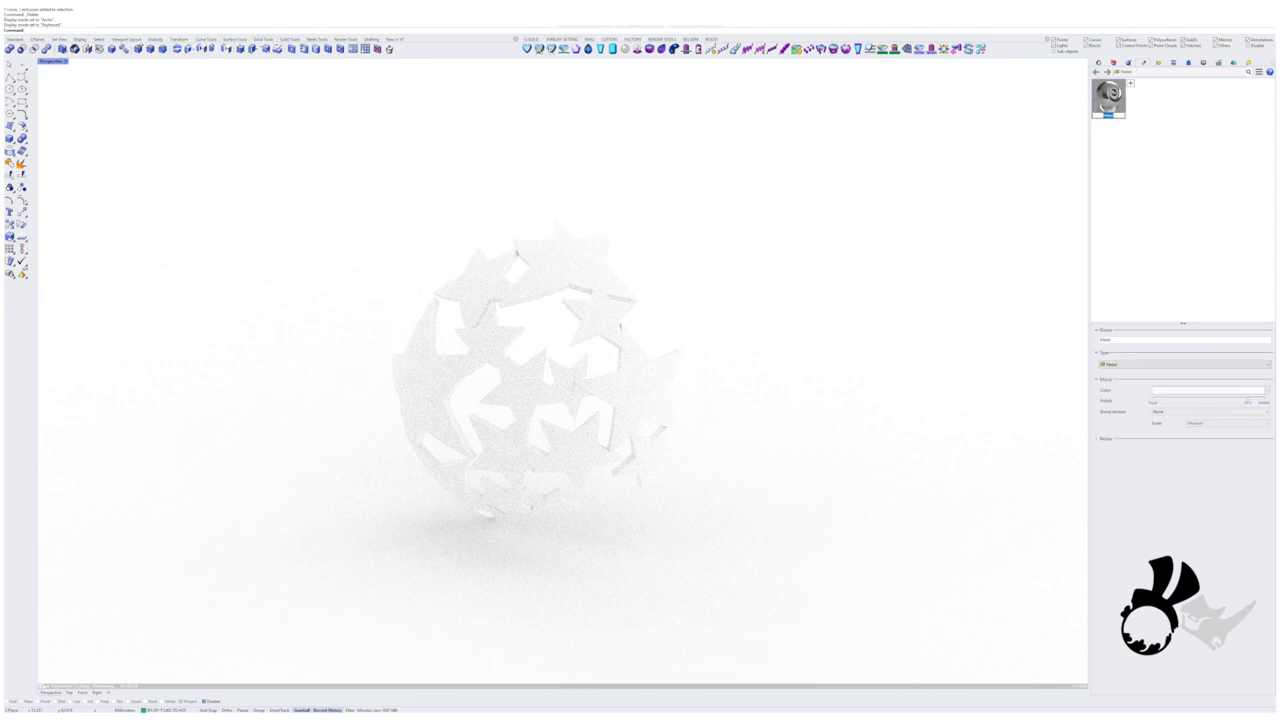
# Assign the Metal material to the star shell, then clear the selection
pyautogui.click(540, 400)
pyautogui.rightClick(1118, 98)
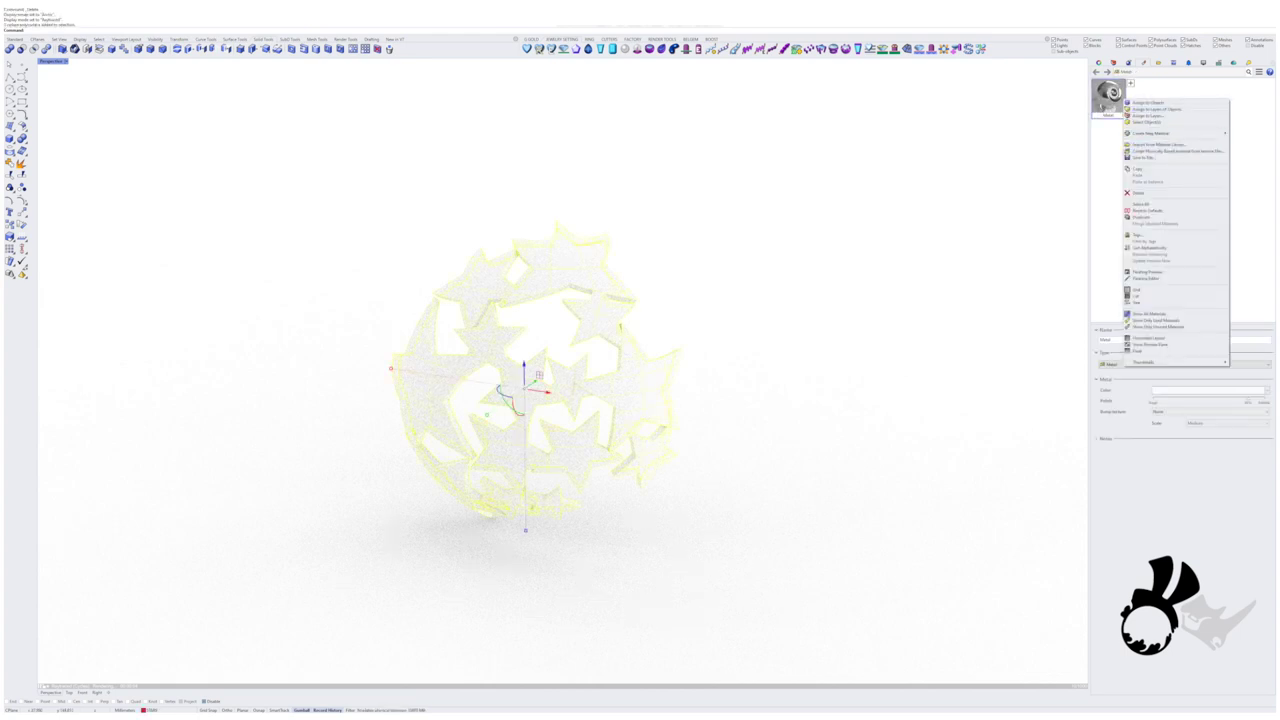
pyautogui.click(1160, 102)
pyautogui.press('Escape')
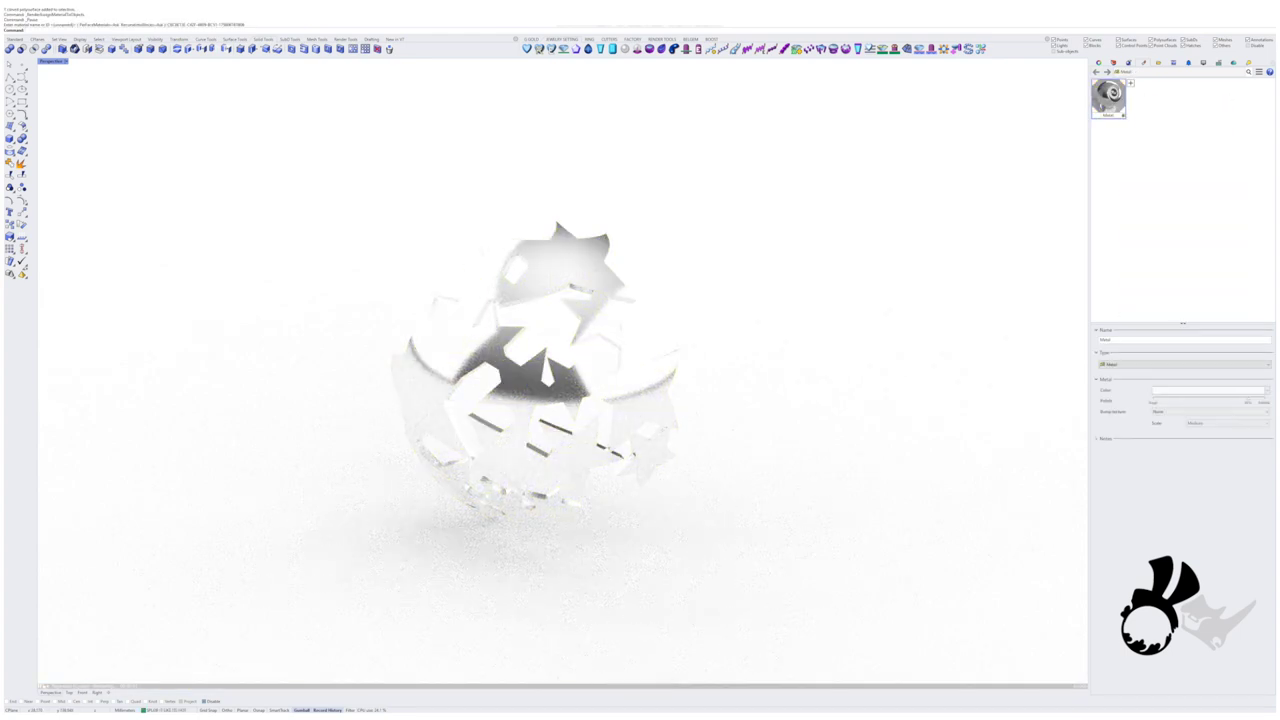